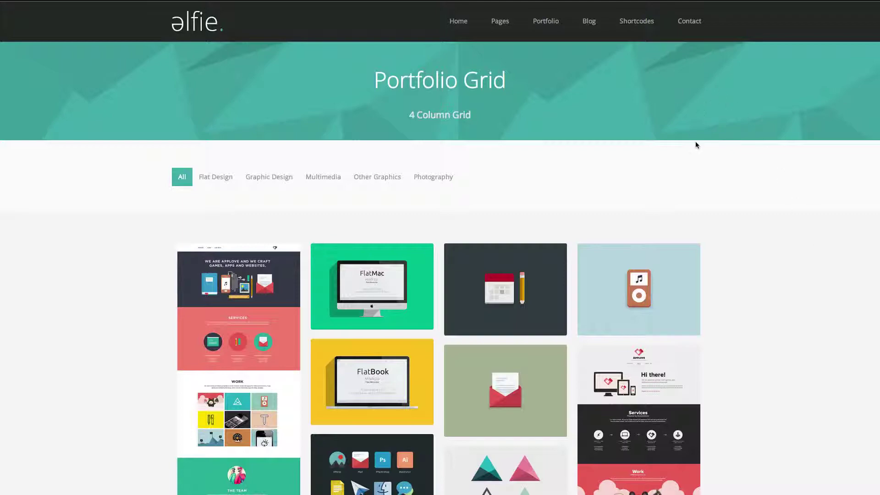
# Compare the 2 Column and 3 Column portfolio grid layouts on the Alfie demo site
pyautogui.scroll(-5, 780, 249)
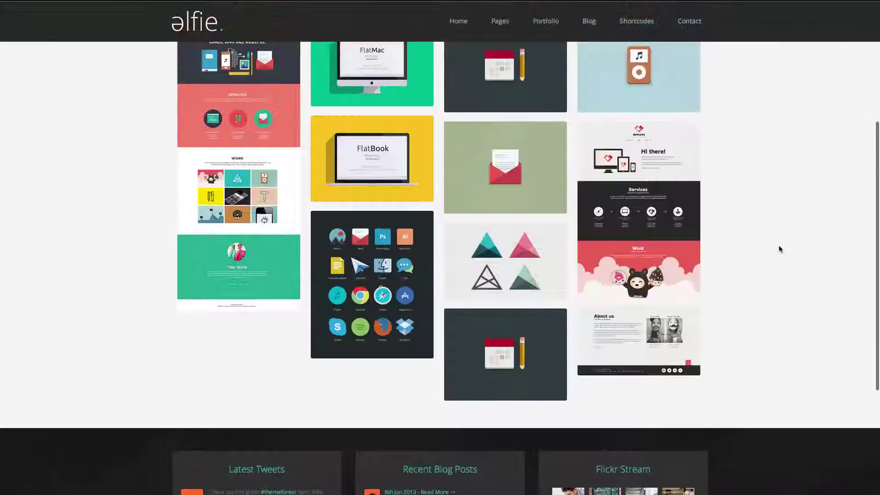
pyautogui.scroll(5, 781, 249)
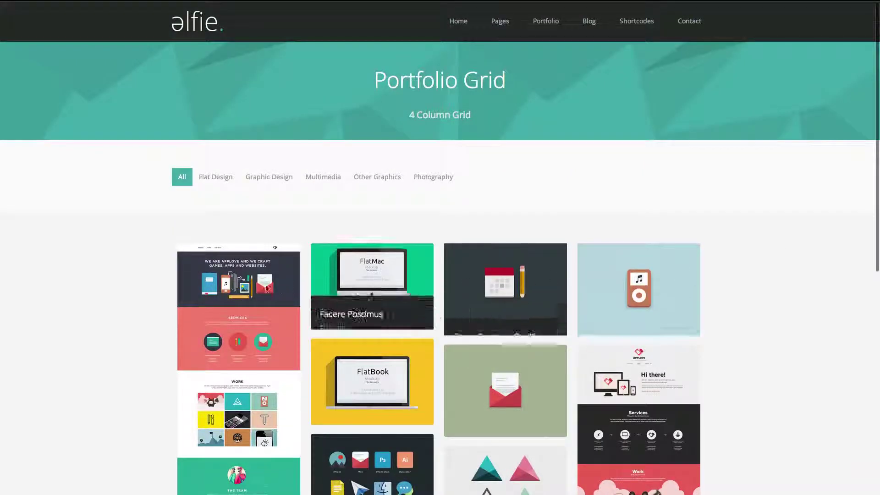
pyautogui.moveTo(544, 22)
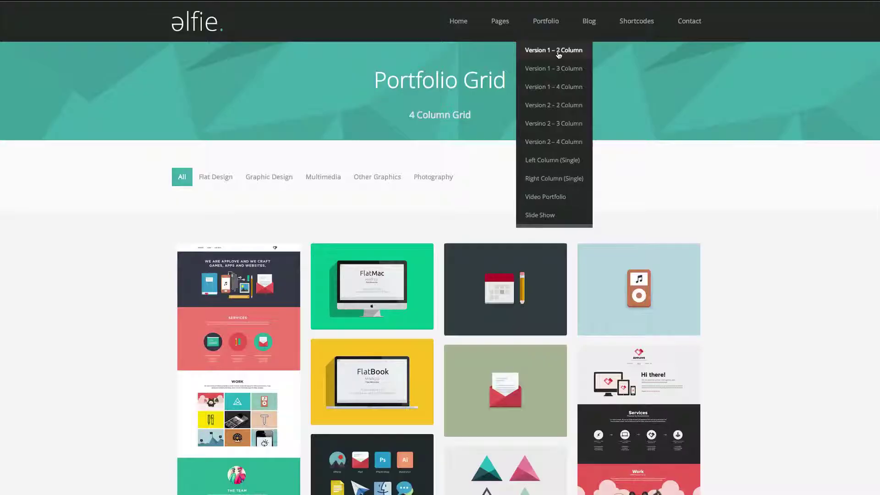
pyautogui.click(555, 52)
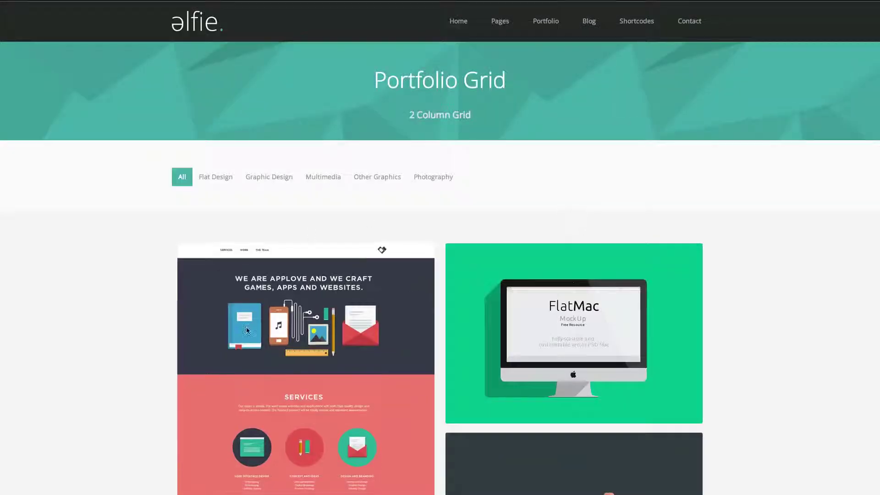
pyautogui.moveTo(545, 21)
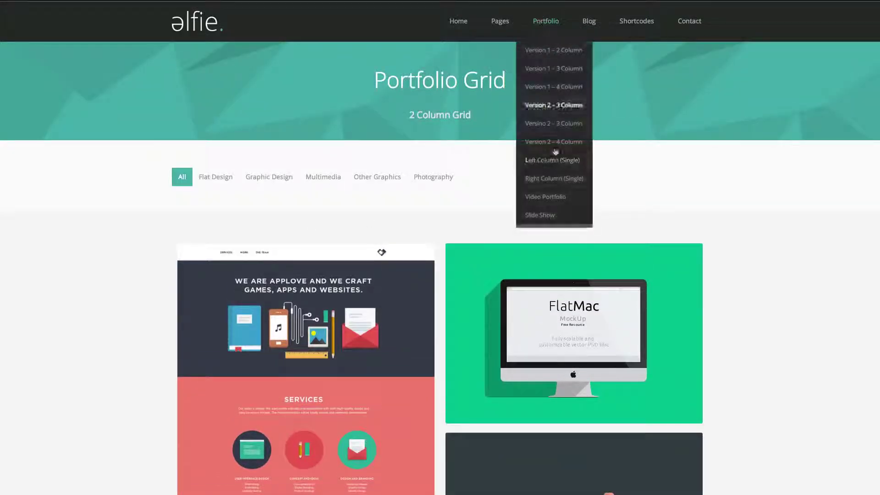
pyautogui.click(562, 125)
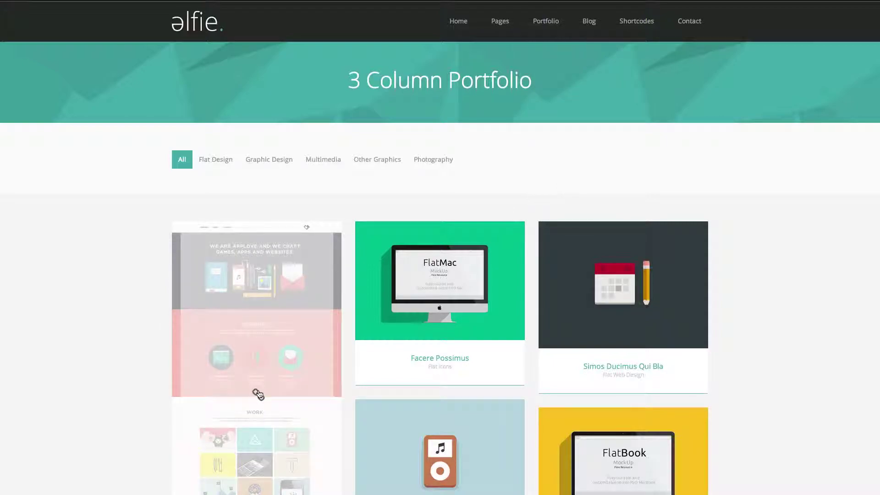
# Open the Alfie WordPress Theme portfolio item from the grid
pyautogui.click(258, 394)
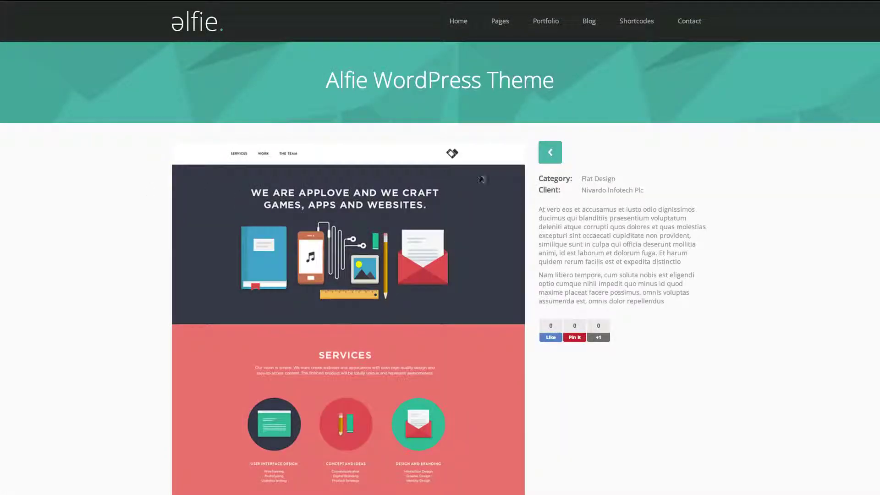
pyautogui.moveTo(581, 21)
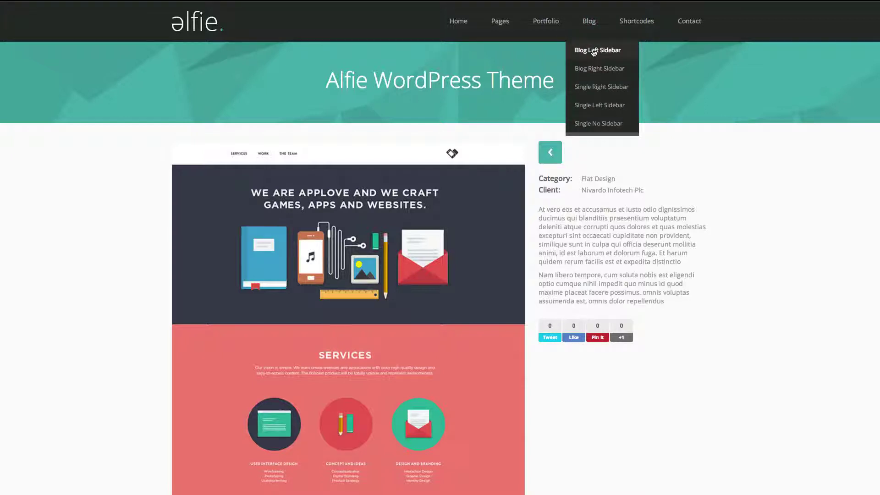
pyautogui.moveTo(547, 26)
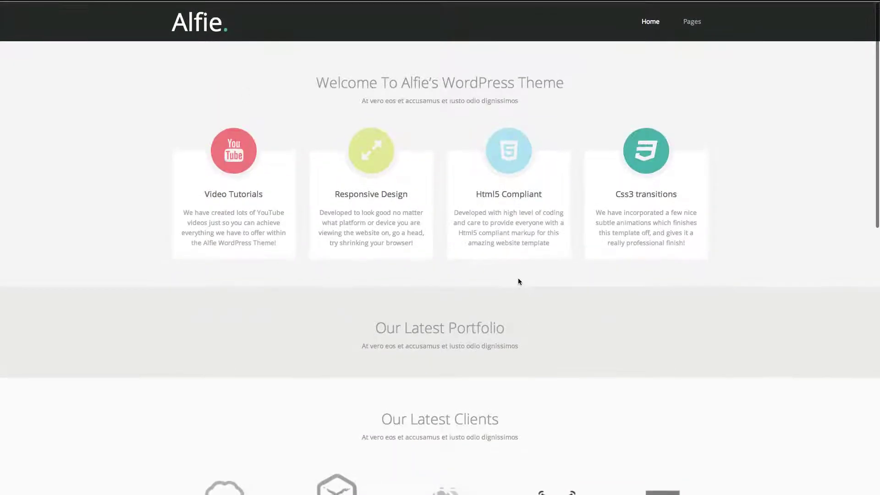
# Log in to the local site's wp-admin with the administrator credentials
pyautogui.scroll(15, 524, 275)
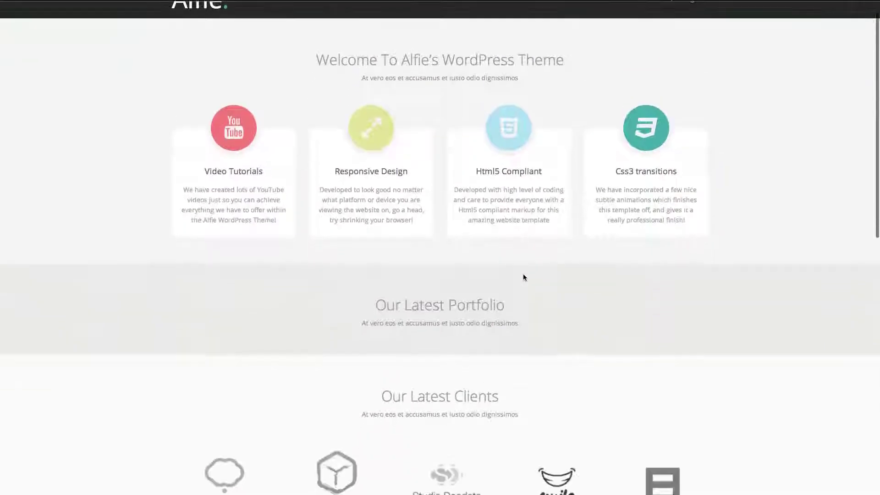
pyautogui.scroll(-15, 523, 274)
pyautogui.scroll(2, 476, 296)
pyautogui.scroll(12, 476, 296)
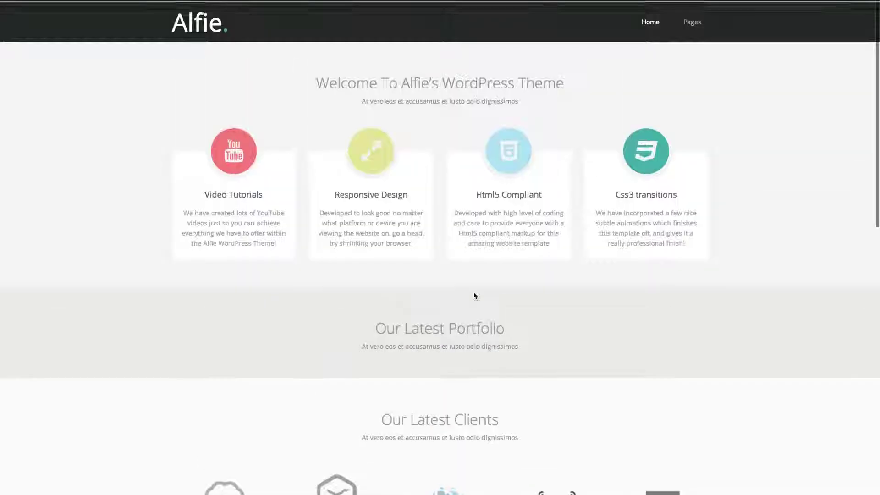
pyautogui.moveTo(692, 22)
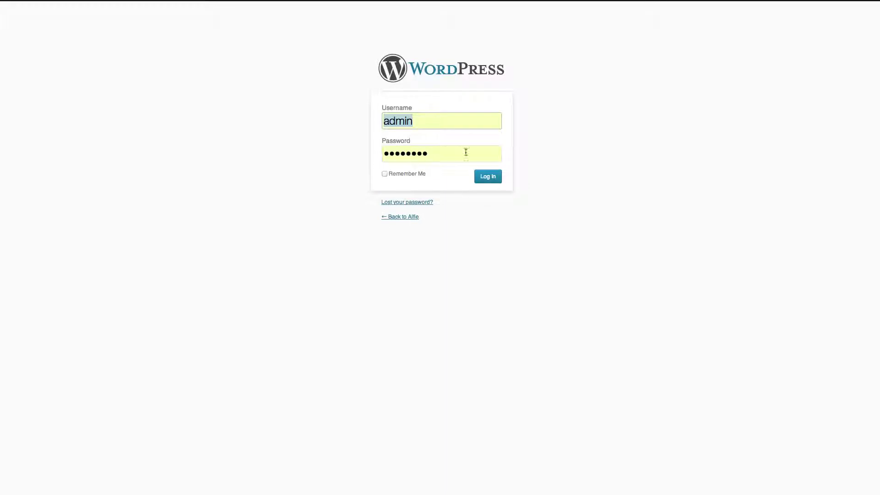
pyautogui.click(488, 174)
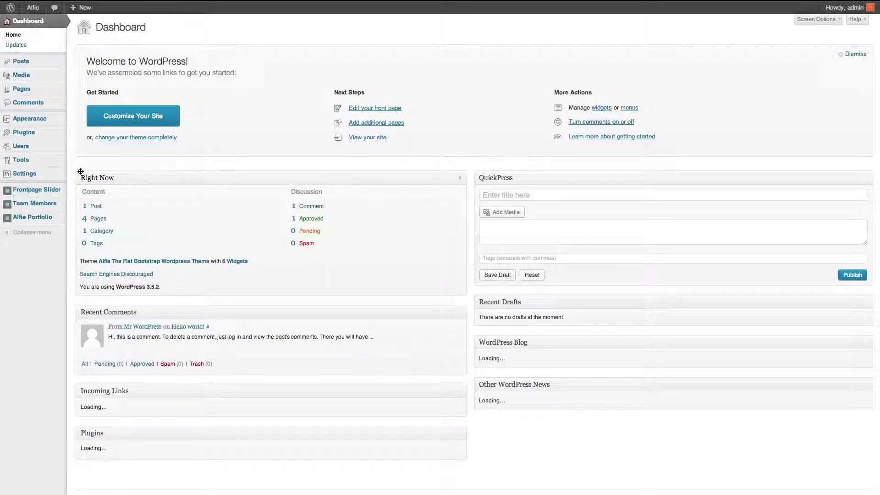
# Start a new page titled Portfolio
pyautogui.moveTo(40, 89)
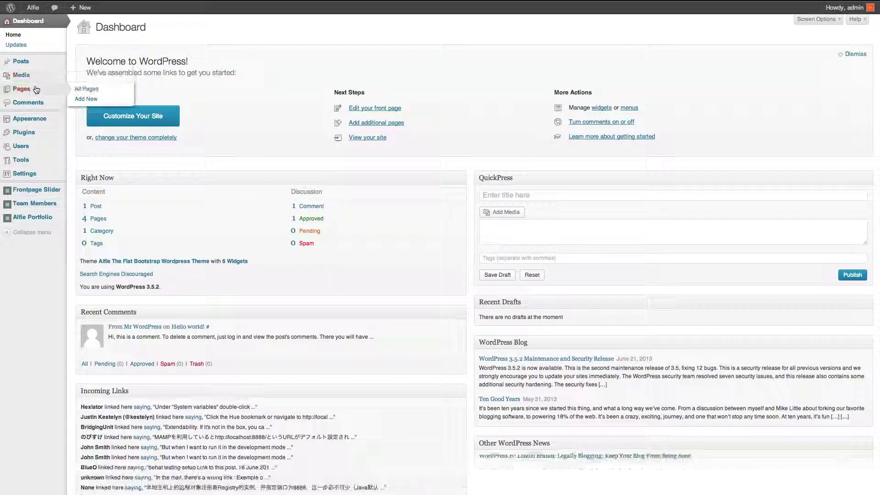
pyautogui.click(90, 100)
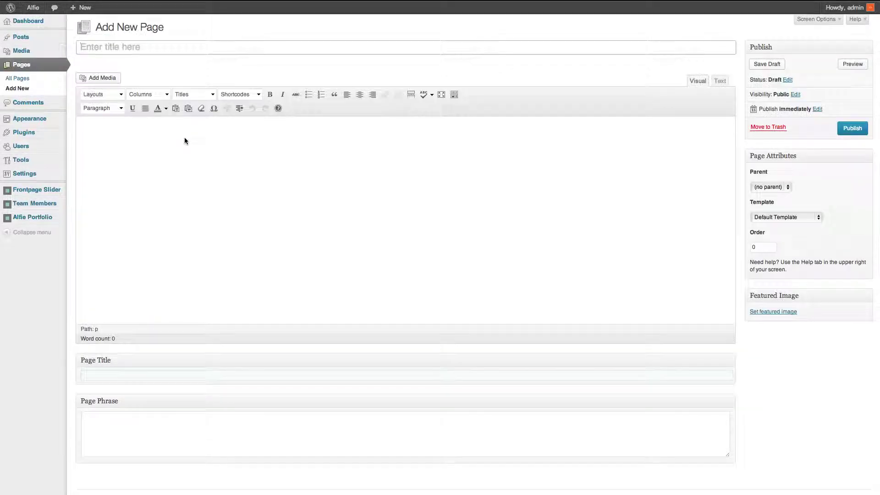
pyautogui.write('Portfolio')
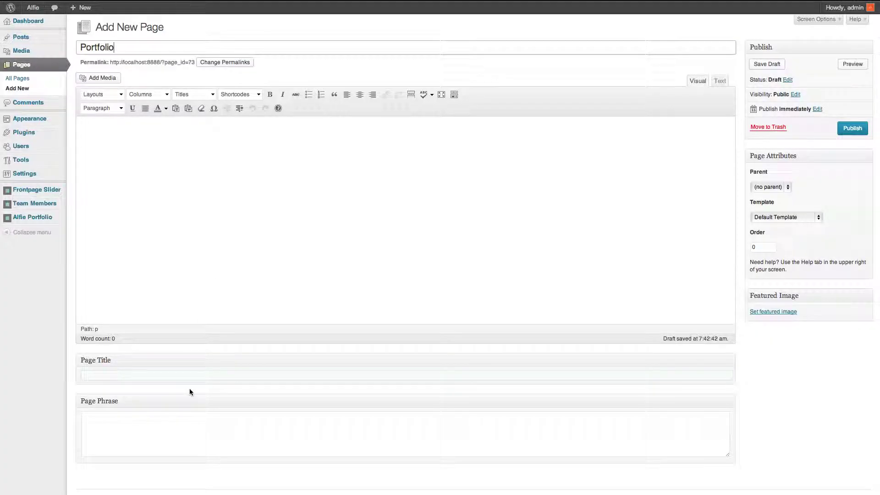
# Set Page Title 'Portfolio Grid', phrase '4 Column Grid', and the Portfolio Grid 4 Column template
pyautogui.click(167, 376)
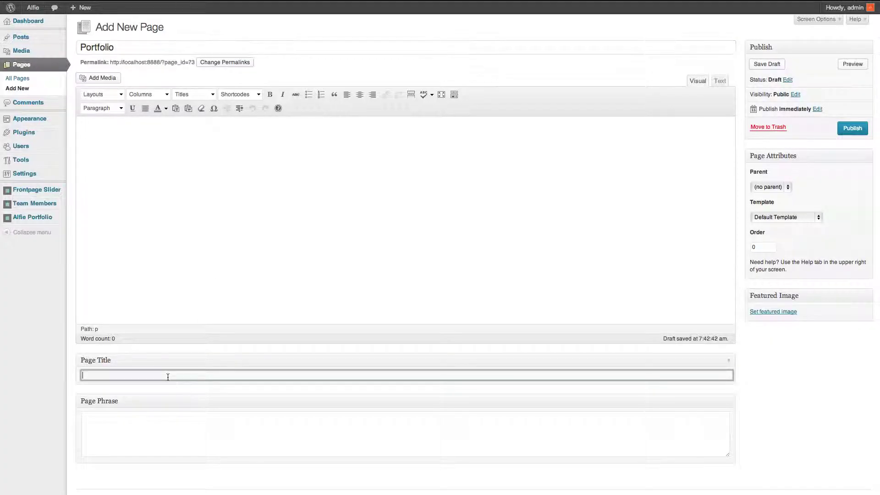
pyautogui.write('Portfolio')
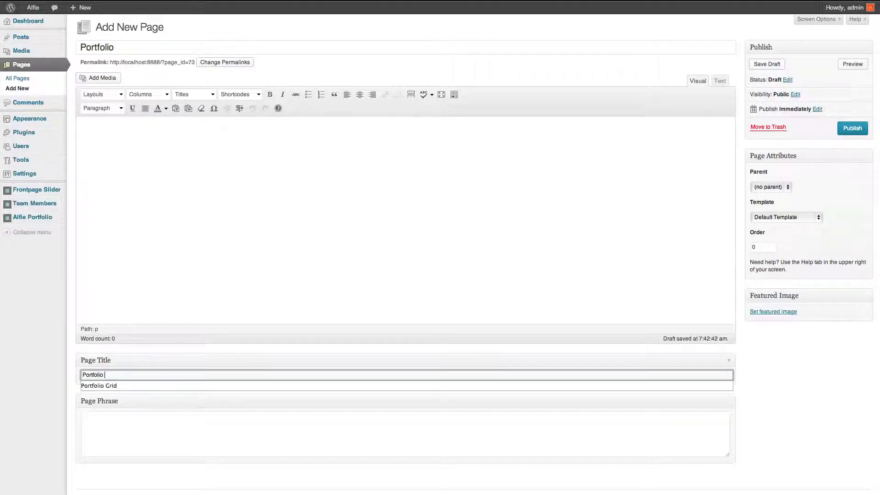
pyautogui.press('Down')
pyautogui.press('Tab')
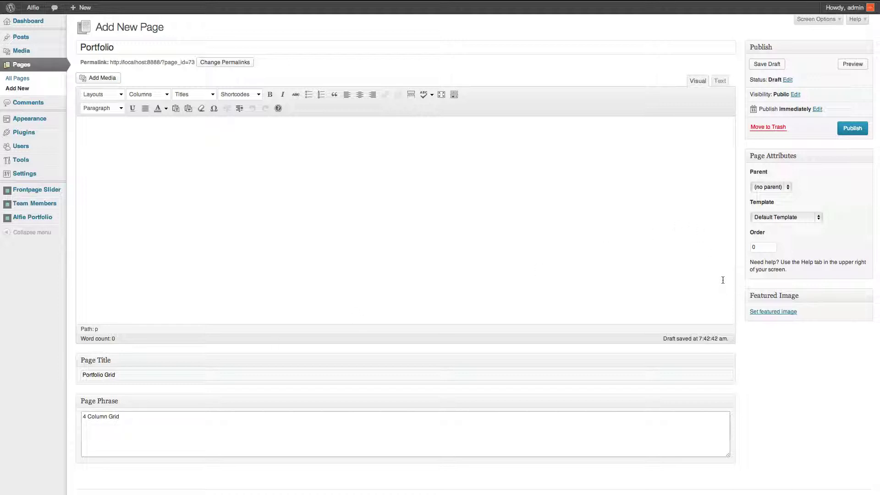
pyautogui.click(805, 217)
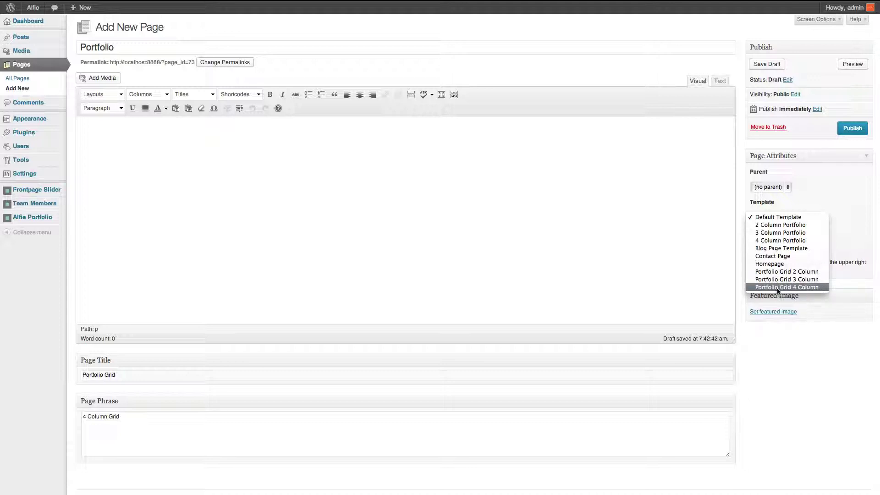
pyautogui.click(805, 288)
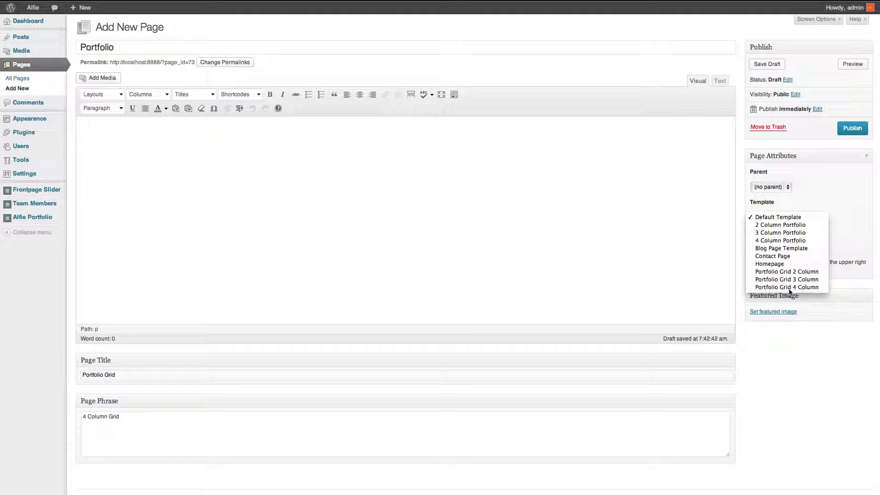
# Publish the Portfolio page and save it into the main navigation menu
pyautogui.click(846, 130)
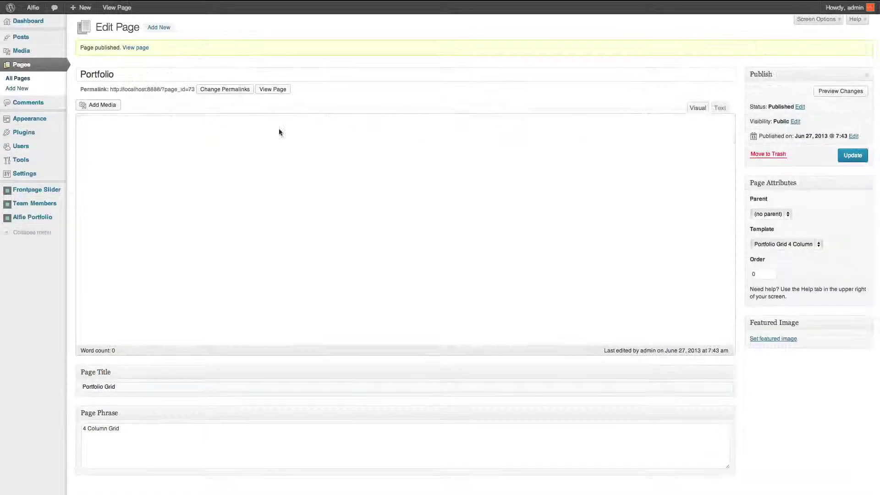
pyautogui.moveTo(41, 118)
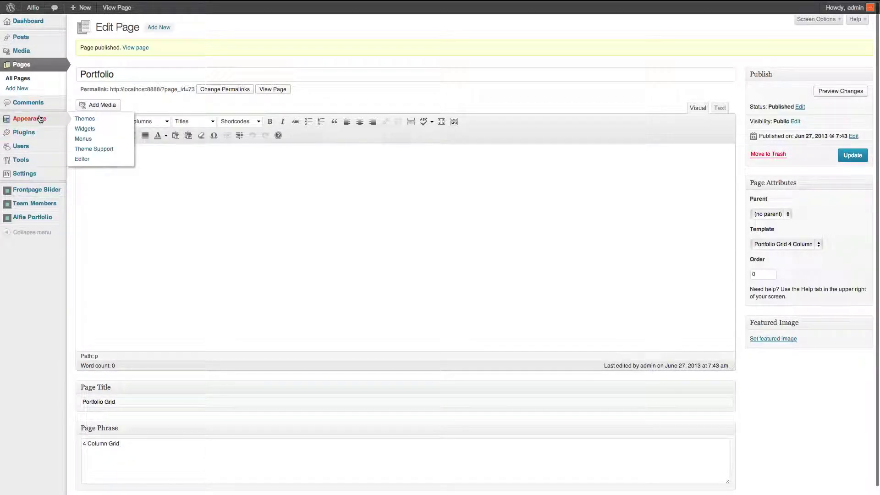
pyautogui.click(84, 138)
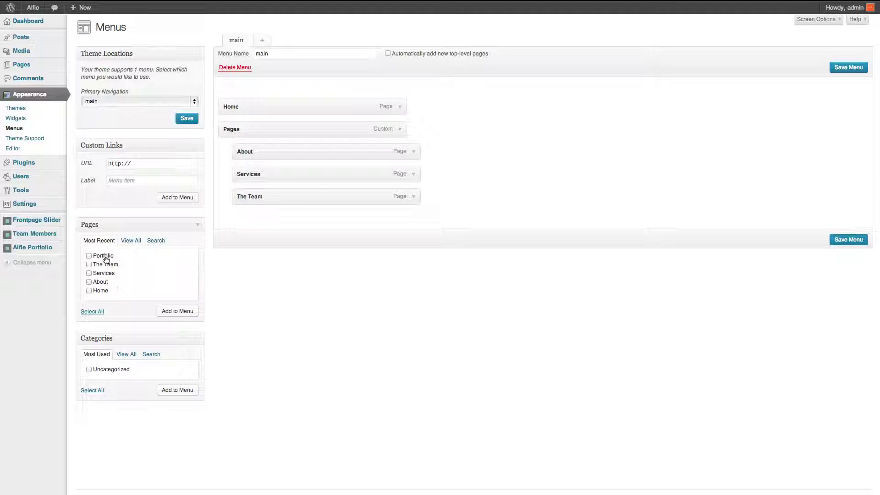
pyautogui.click(105, 258)
pyautogui.click(181, 311)
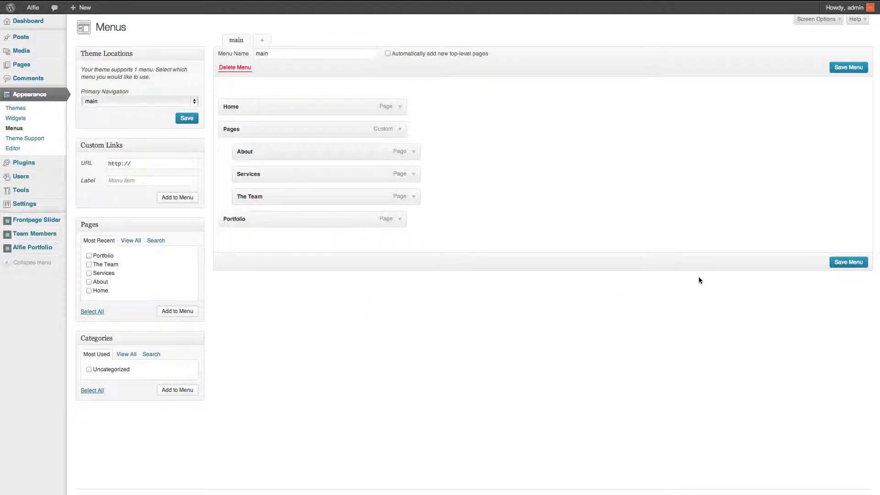
pyautogui.click(835, 262)
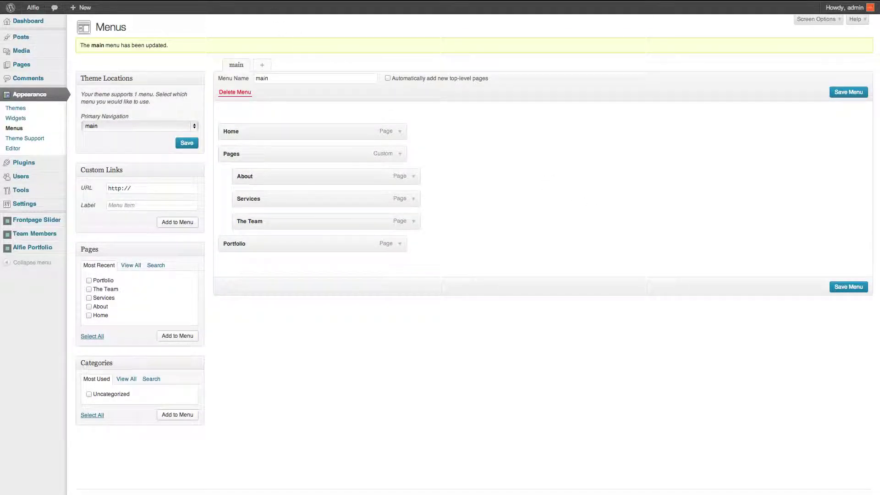
# Check the new Portfolio link on the live site in a new tab
pyautogui.rightClick(33, 8)
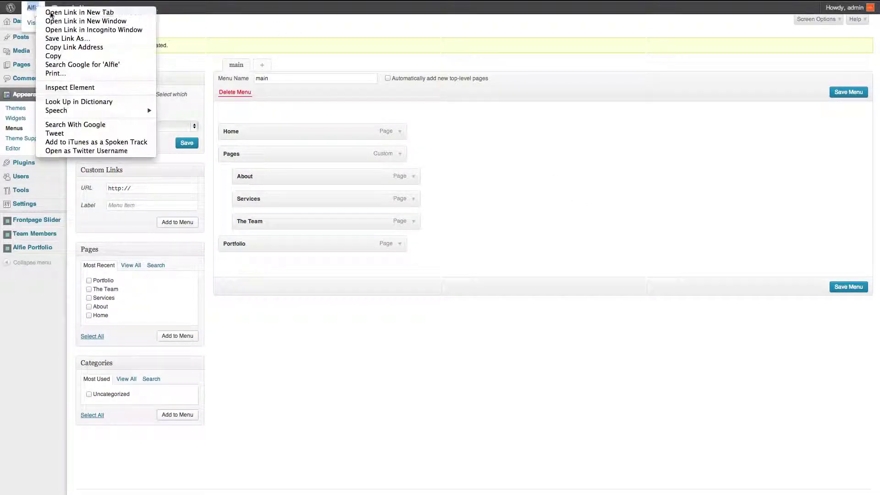
pyautogui.click(51, 12)
pyautogui.hotkey('ctrl', 'Tab')
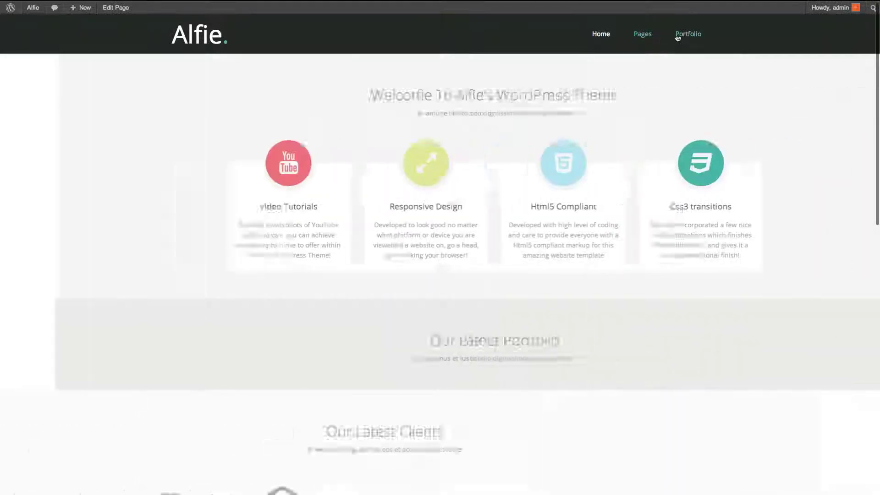
pyautogui.click(689, 35)
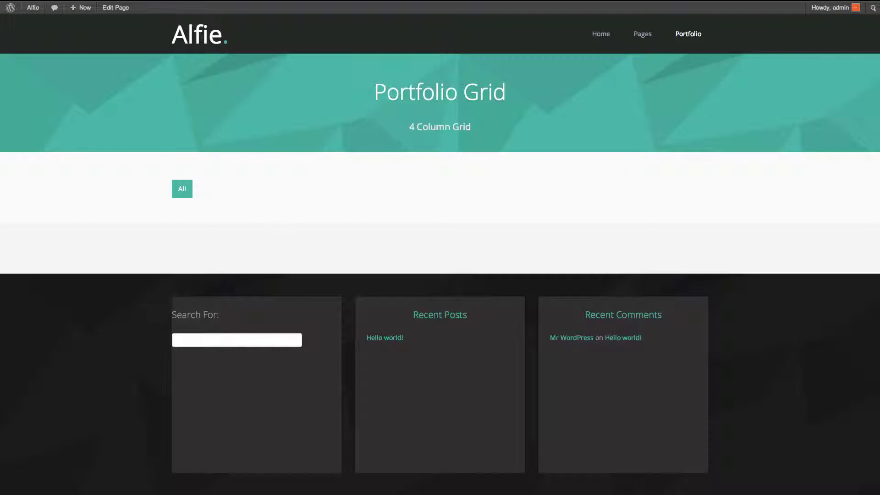
pyautogui.hotkey('ctrl', 'shift', 'Tab')
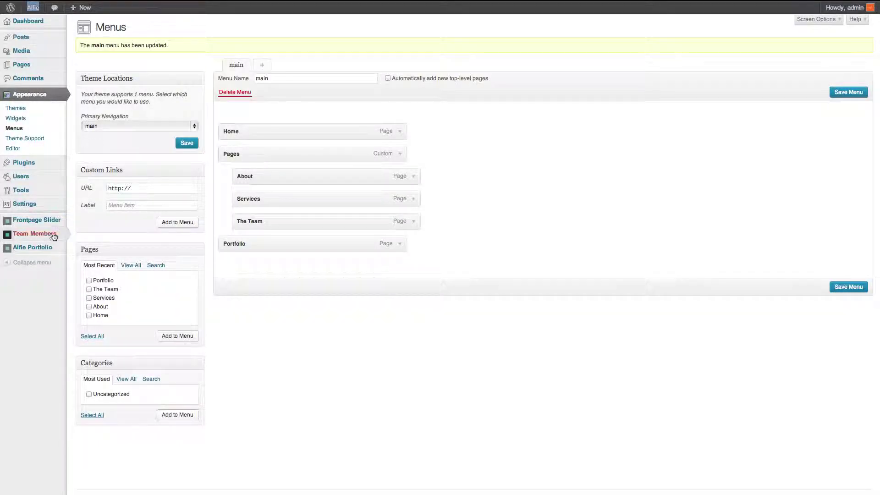
# Add portfolio categories Category 1 and Category 2
pyautogui.moveTo(42, 253)
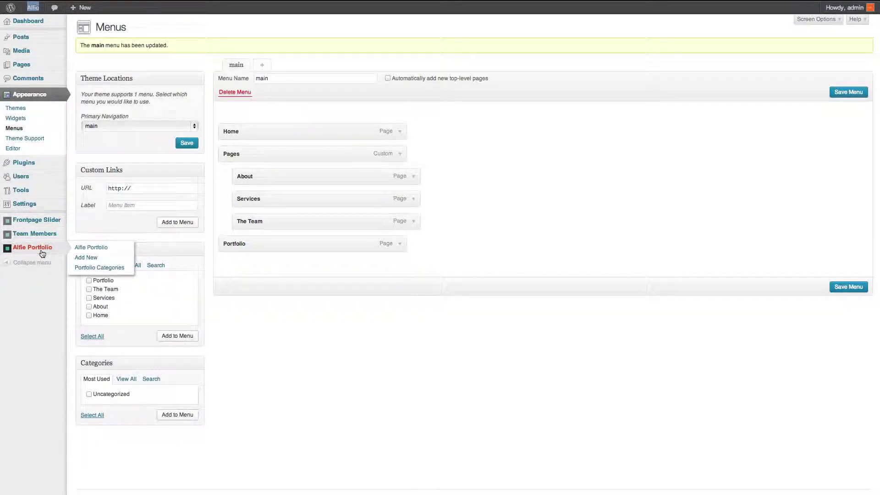
pyautogui.click(96, 267)
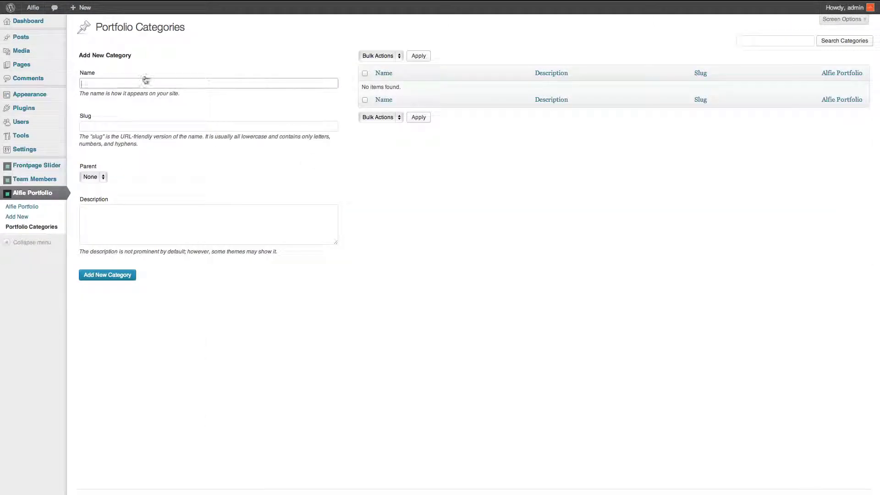
pyautogui.click(134, 84)
pyautogui.press('Return')
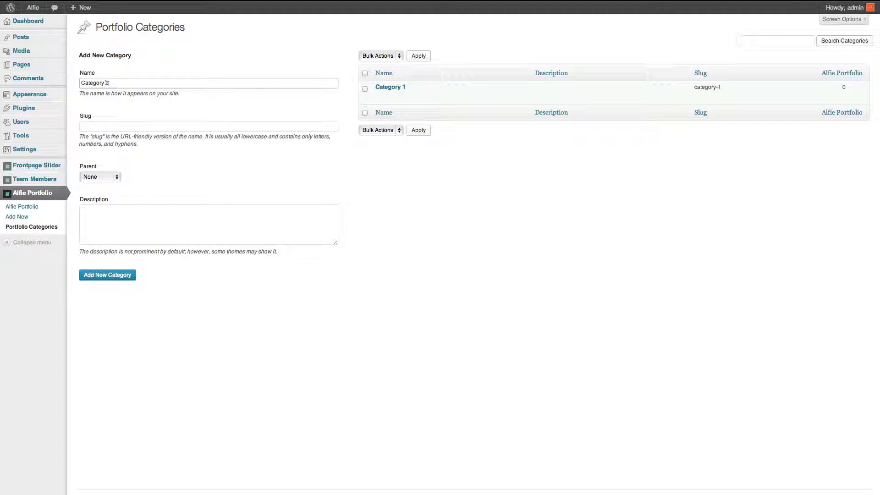
pyautogui.press('Return')
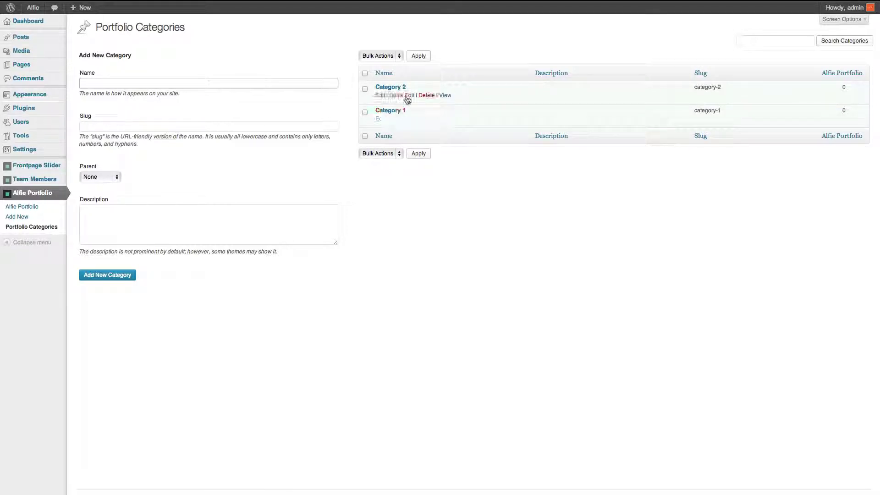
# Try Quick Edit on Category 2 and Category 1, then cancel without changes
pyautogui.click(407, 98)
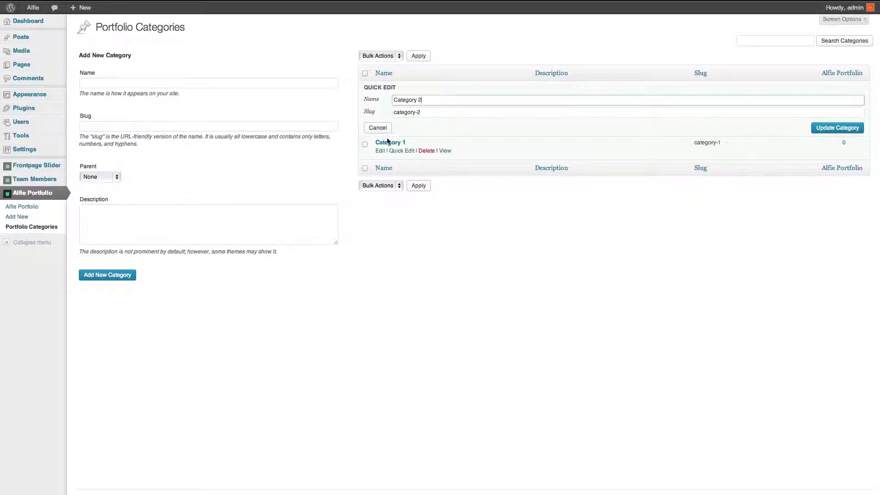
pyautogui.click(393, 153)
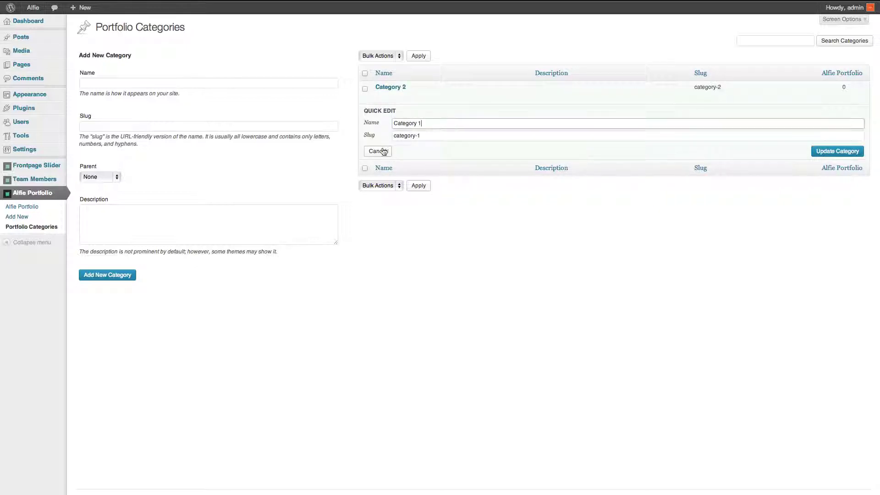
pyautogui.click(378, 151)
# Add portfolio categories Category 3 and Category 4
pyautogui.click(96, 82)
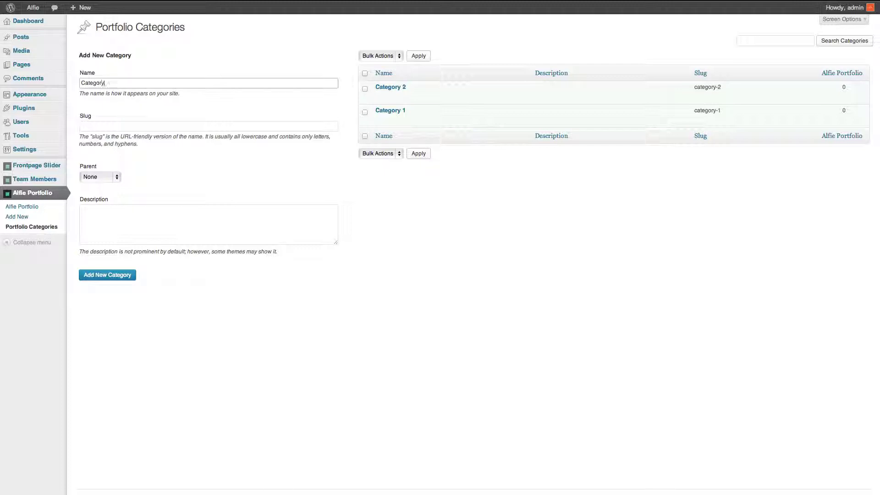
pyautogui.press('Return')
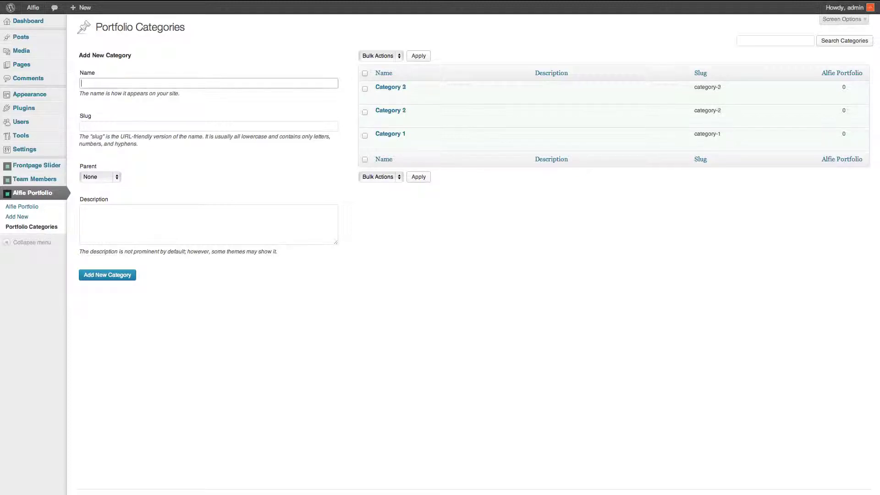
pyautogui.write('Category 4')
pyautogui.press('Return')
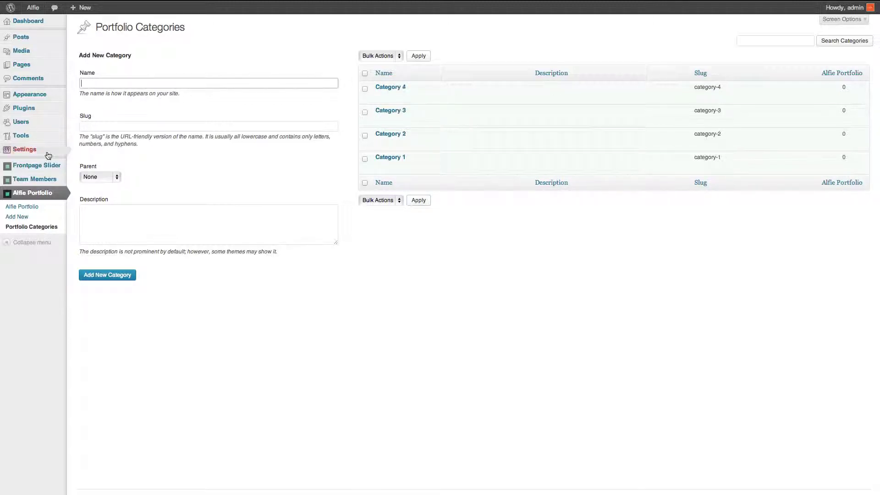
# Start a new portfolio item titled Portfolio 1
pyautogui.click(23, 219)
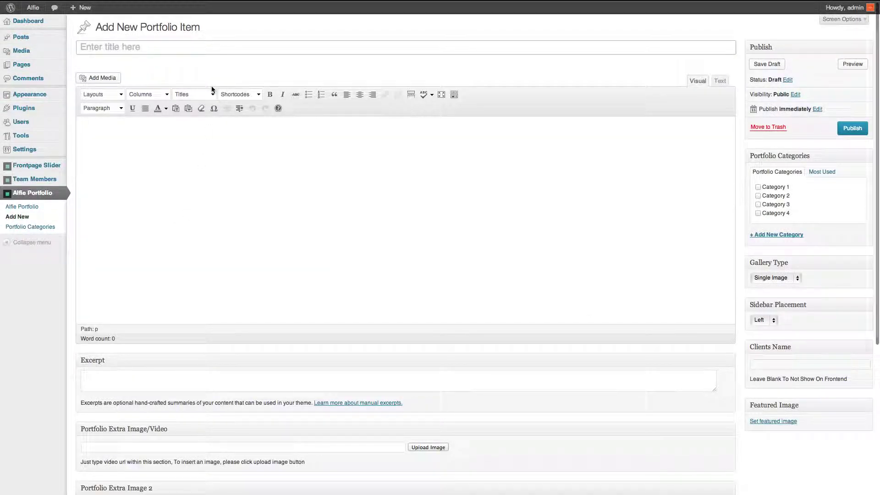
pyautogui.write('Portfo')
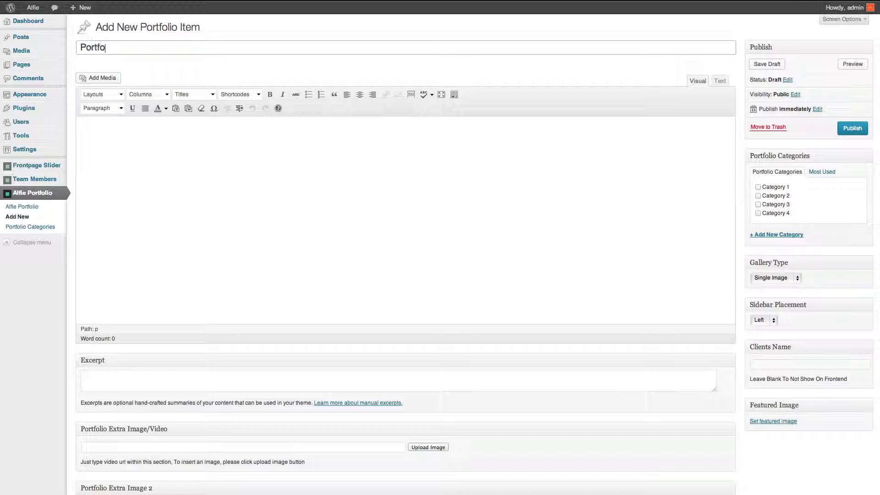
pyautogui.write('lio')
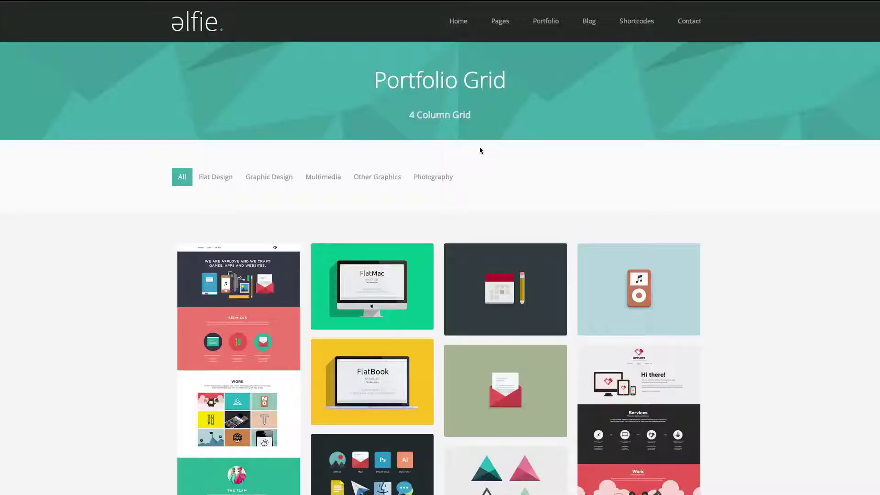
pyautogui.moveTo(369, 297)
pyautogui.moveTo(380, 284); pyautogui.dragTo(319, 284)
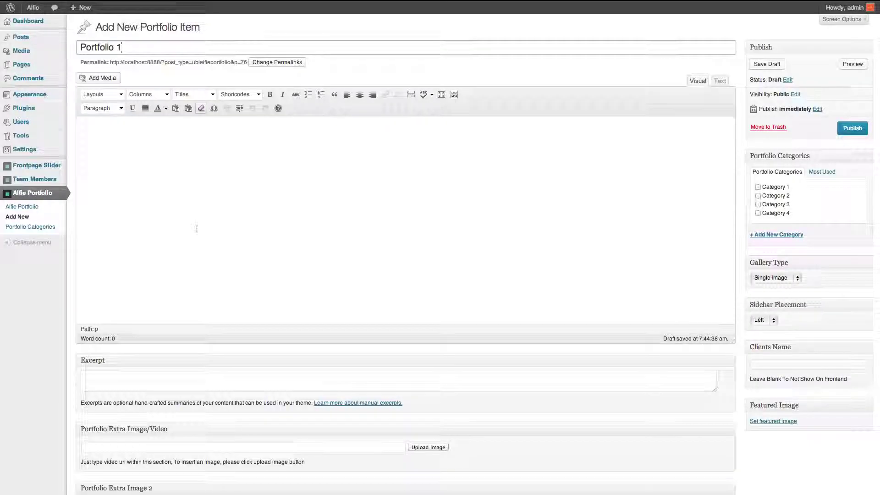
# Enter 'Flat Design' as Portfolio 1's excerpt
pyautogui.click(133, 380)
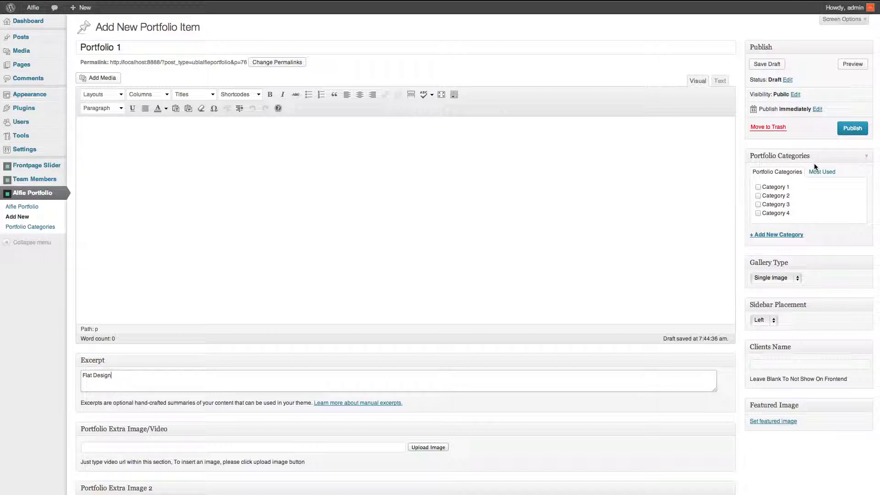
pyautogui.scroll(-3, 623, 167)
pyautogui.scroll(3, 615, 167)
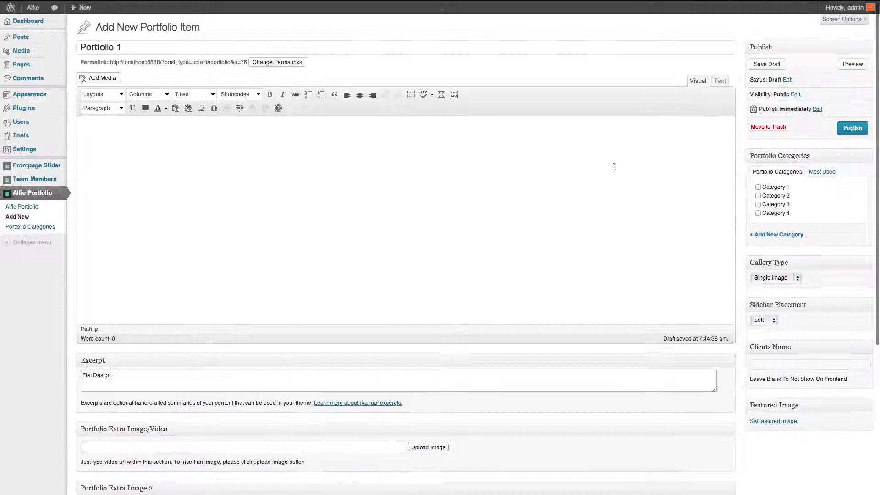
# Paste two paragraphs of demo sample text into Portfolio 1's body
pyautogui.click(214, 134)
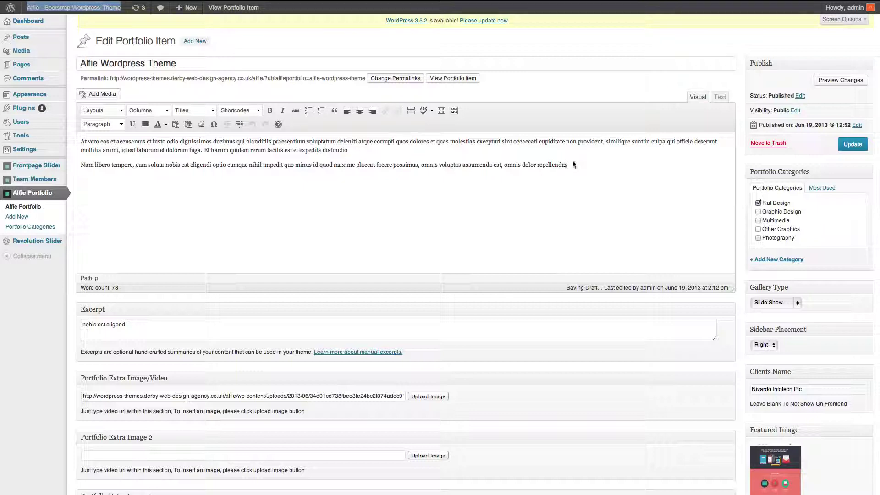
pyautogui.moveTo(573, 164); pyautogui.dragTo(64, 136)
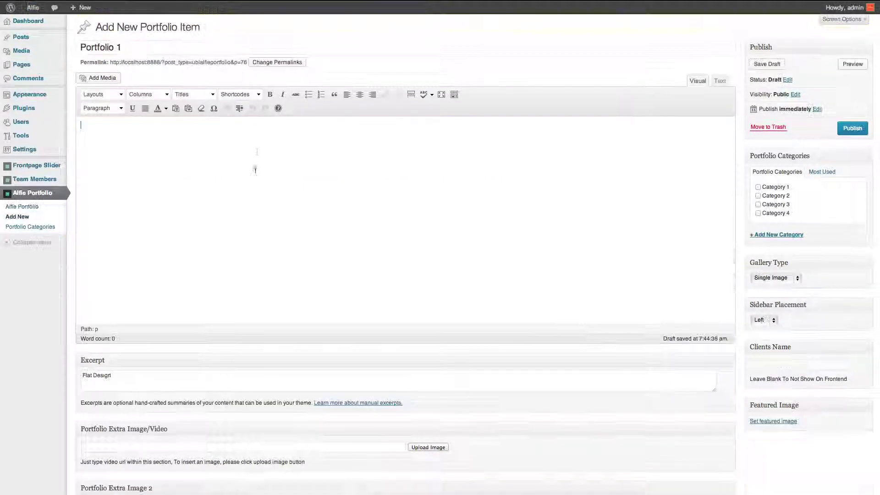
pyautogui.write('At vero eos et accusamus et iusto odio dignissimos ducimus qui blanditiis praesentium voluptatum deleniti atque corrupti quos dolores et quas molestias excepturi sint occaecati cupiditate non provident, similique sunt in culpa qui officia deserunt mollitia animi, id est laborum et dolorum fuga. Et harum quidem rerum facilis est et expedita distinctio Nam libero tempore, cum soluta nobis est eligendi optio cumque nihil impedit quo minus id quod maxime placeat facere possimus, omnis voluptas assumenda est, omnis dolor repellendus')
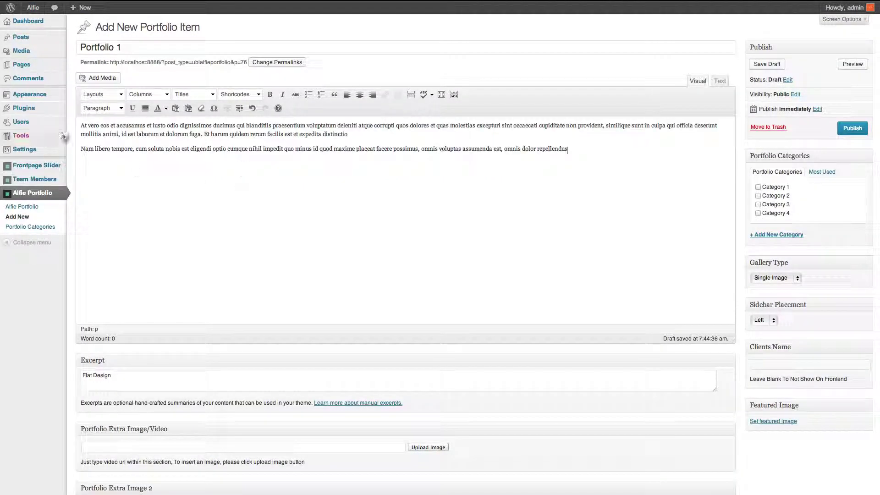
pyautogui.scroll(-3, 529, 249)
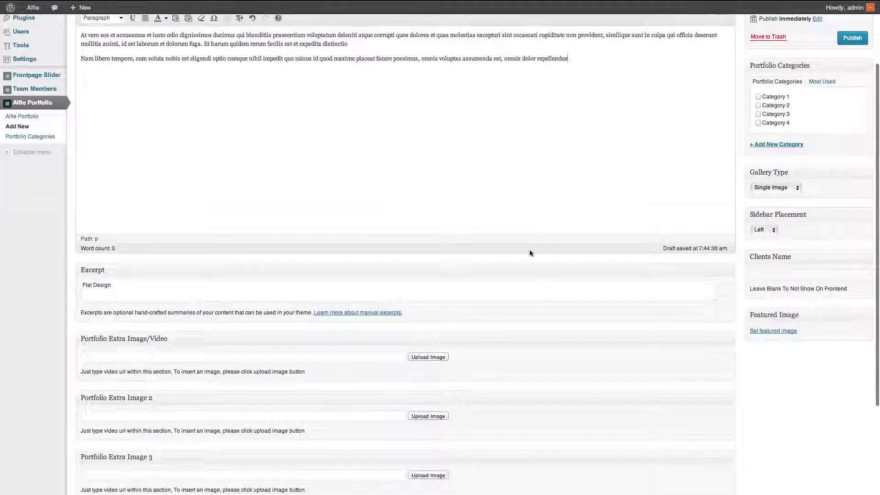
pyautogui.scroll(3, 529, 249)
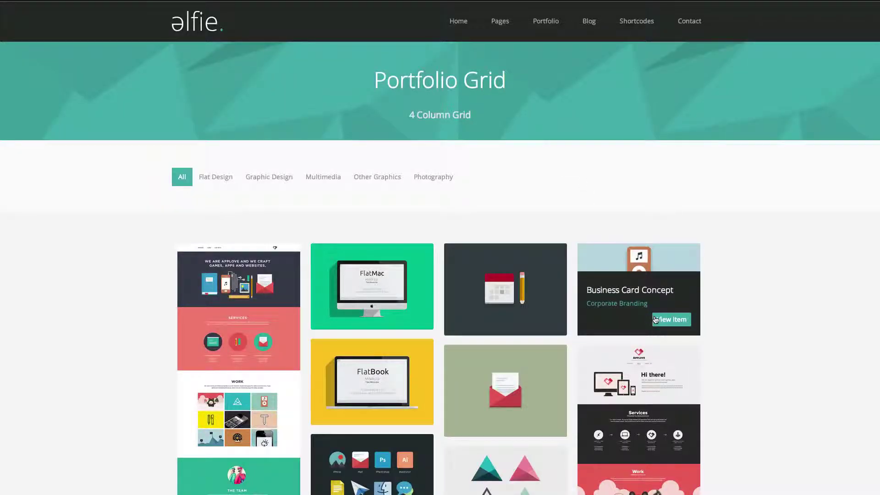
# Check the demo item's Category and Client lines, then enter UBL Designs as the client name
pyautogui.click(656, 319)
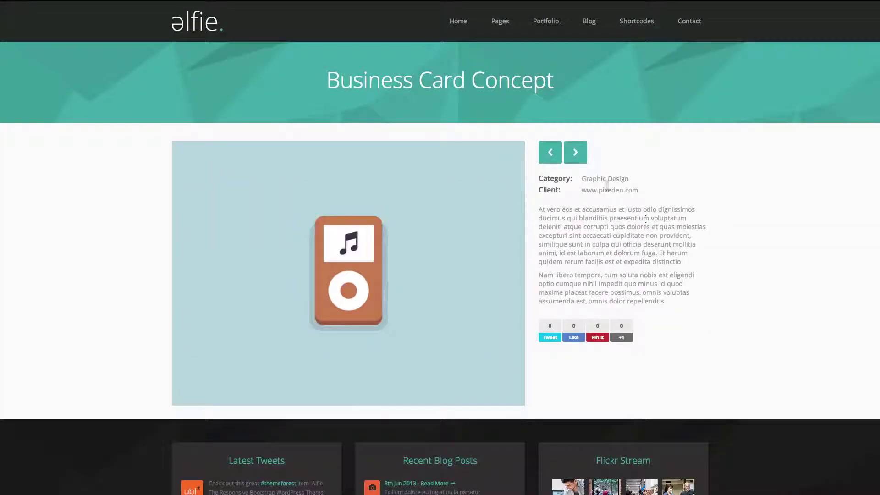
pyautogui.moveTo(582, 178); pyautogui.dragTo(633, 178)
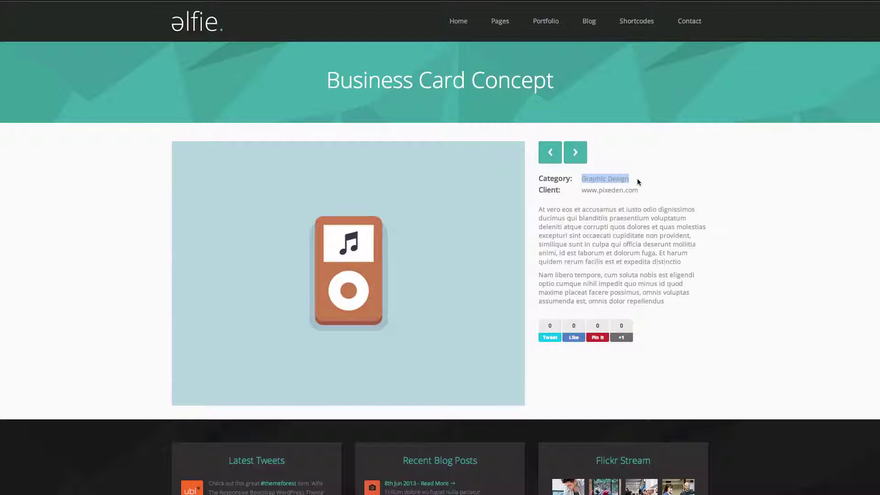
pyautogui.click(589, 188)
pyautogui.moveTo(581, 190); pyautogui.dragTo(648, 191)
pyautogui.click(666, 213)
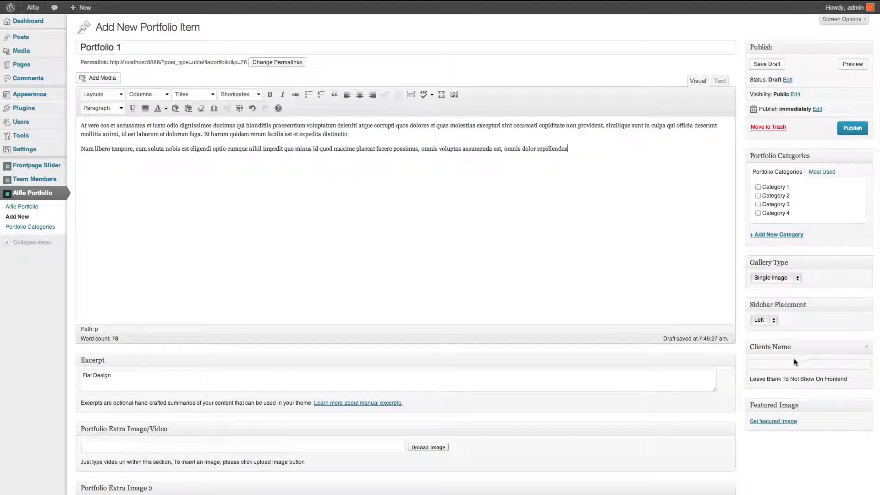
pyautogui.click(794, 363)
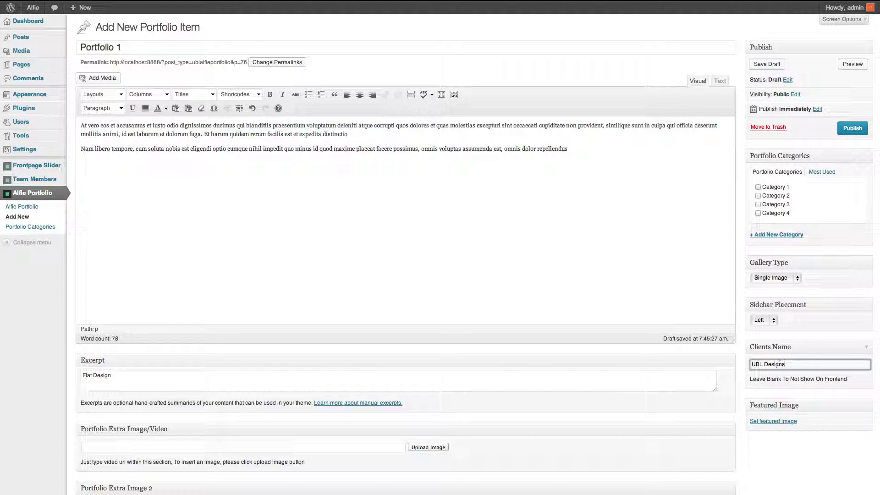
# Keep Single Image gallery type, file under Category 1, set the music-player featured image, and publish
pyautogui.click(790, 279)
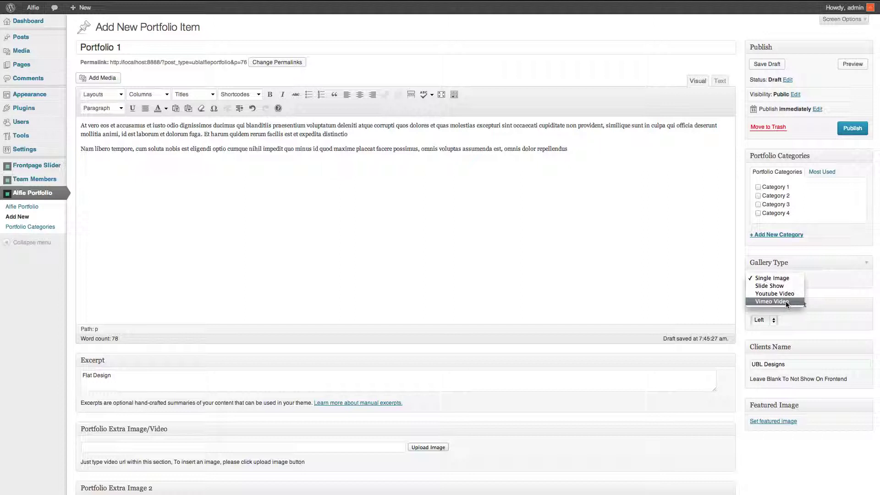
pyautogui.click(843, 306)
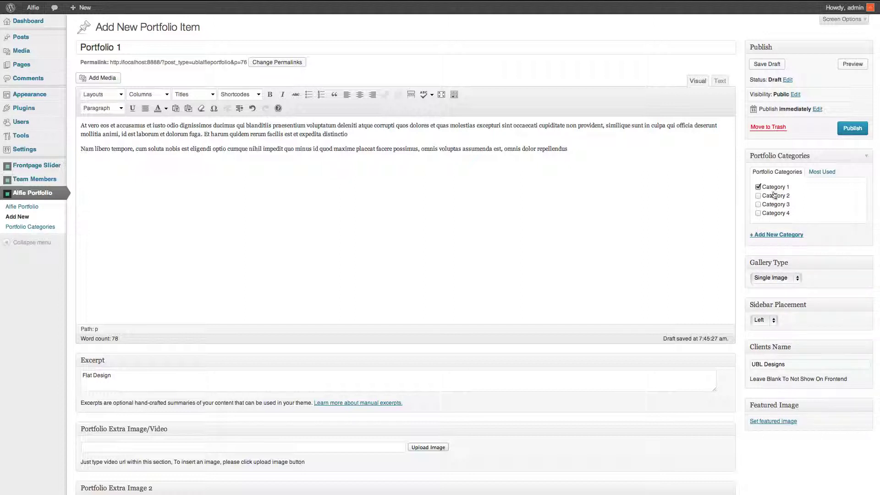
pyautogui.click(781, 421)
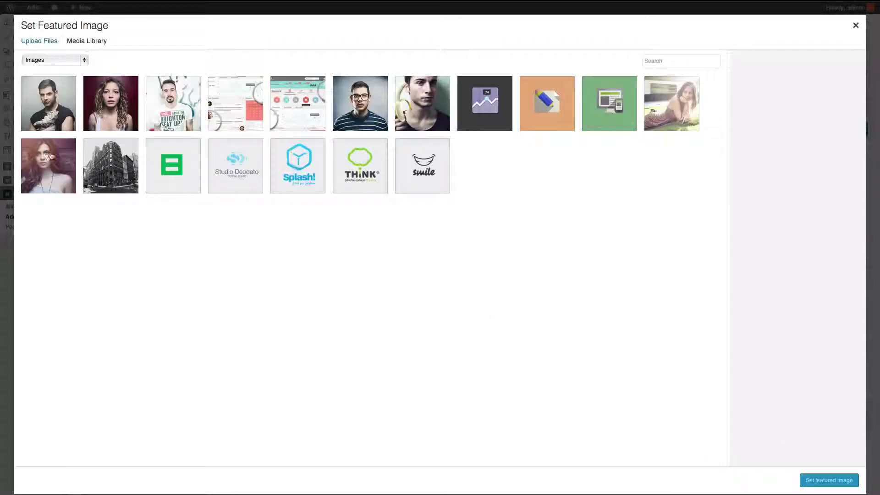
pyautogui.moveTo(504, 413); pyautogui.dragTo(371, 316)
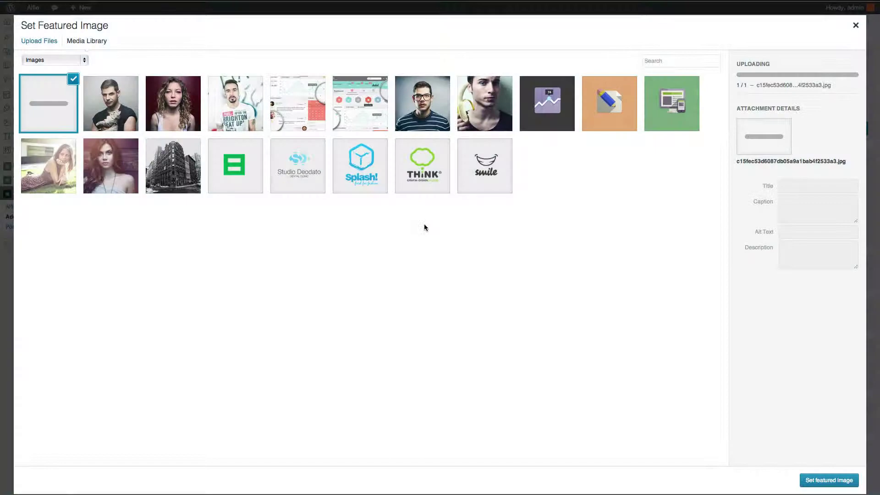
pyautogui.click(816, 481)
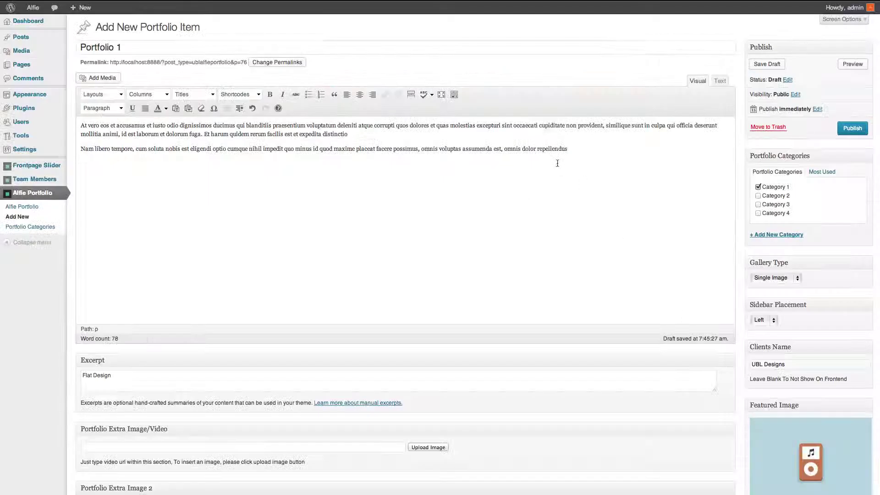
pyautogui.click(854, 129)
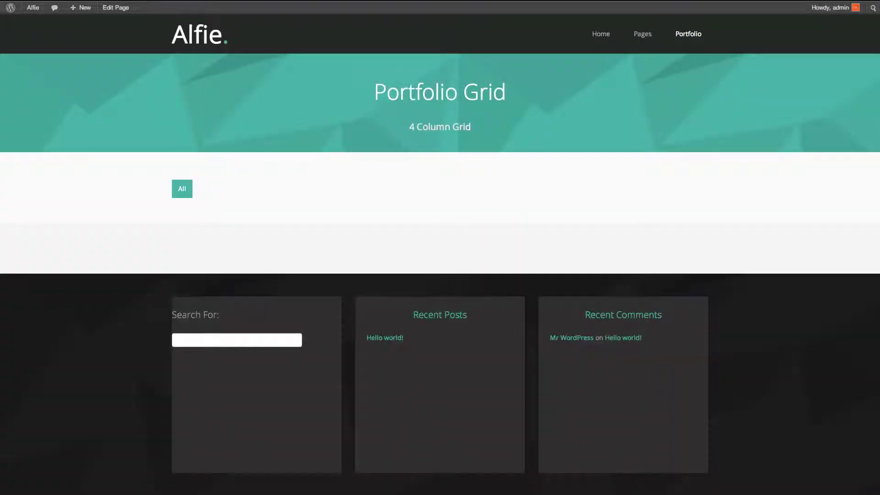
# Reload the Portfolio Grid and open the new Portfolio 1 item page
pyautogui.press('super+r')
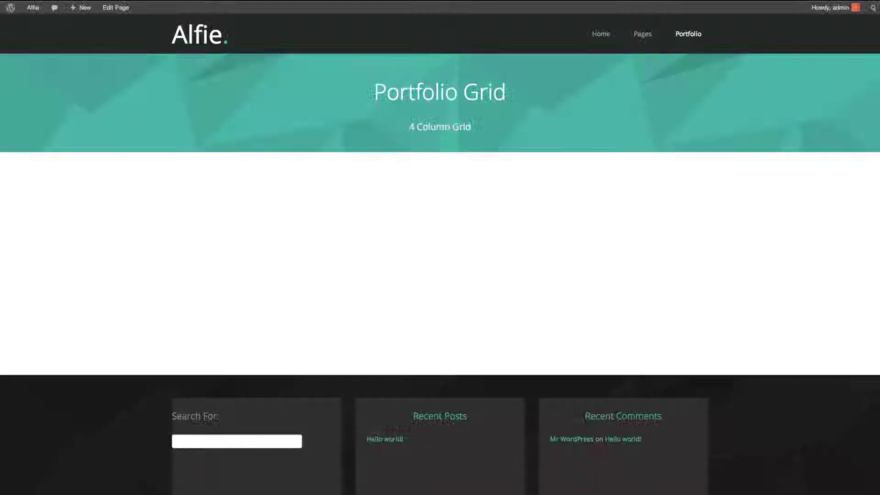
pyautogui.moveTo(211, 316)
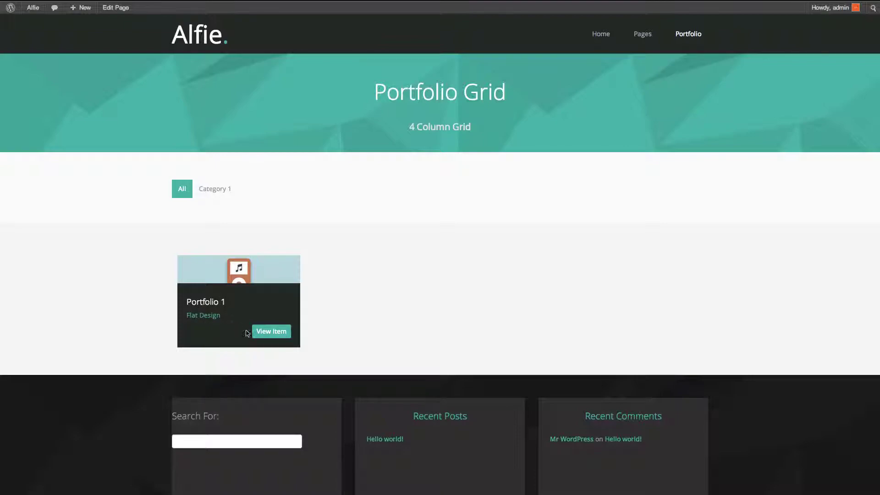
pyautogui.click(263, 333)
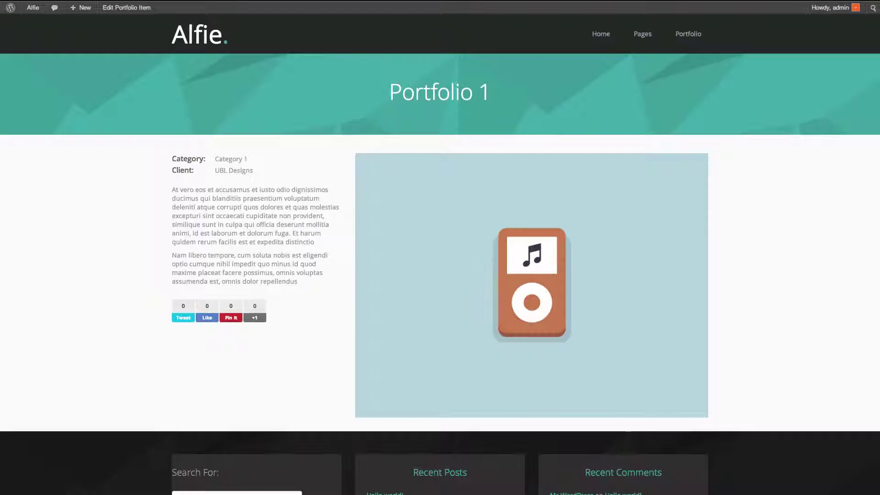
# Set Portfolio 1's Sidebar Placement to Right, update, and verify the new layout
pyautogui.hotkey('ctrl', 'Tab')
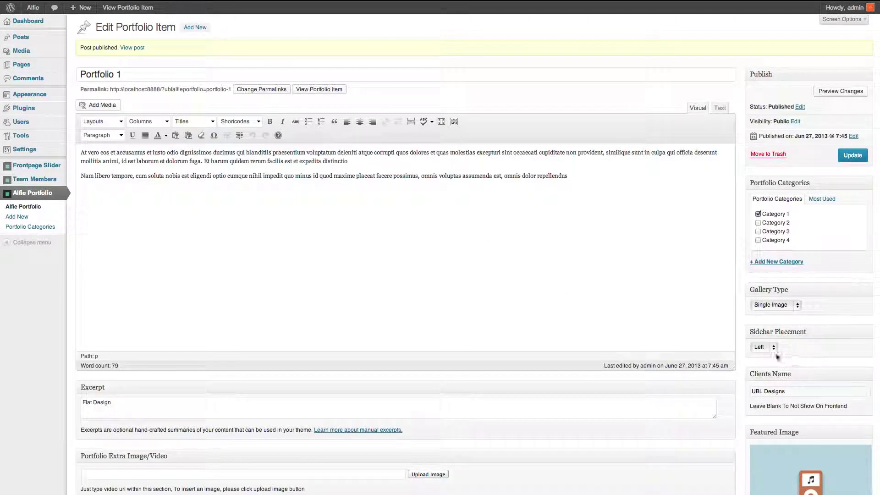
pyautogui.click(764, 349)
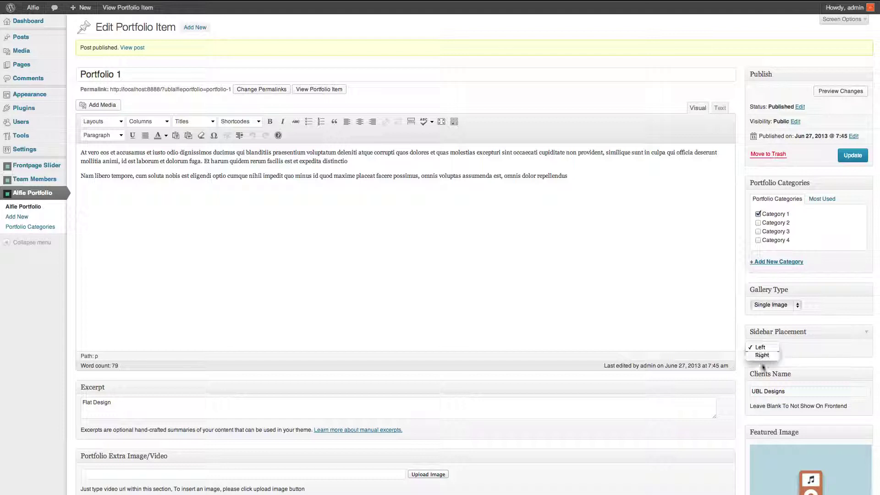
pyautogui.click(763, 356)
pyautogui.click(852, 155)
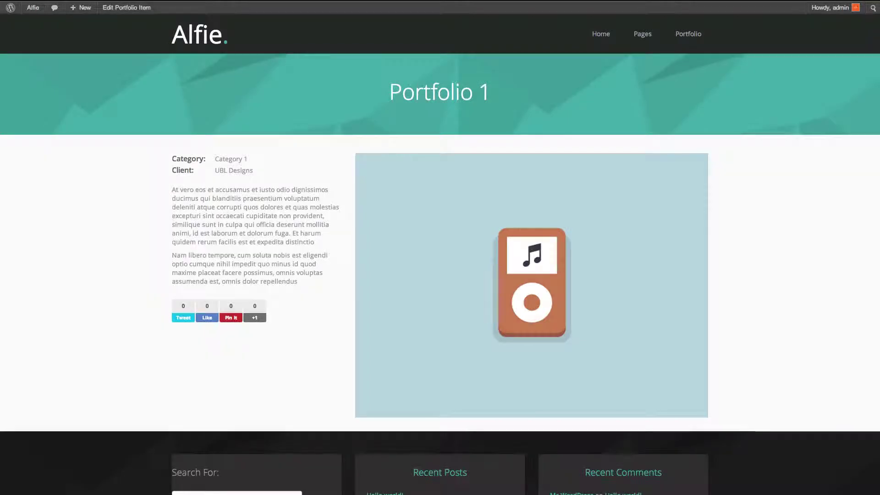
pyautogui.hotkey('ctrl', 'r')
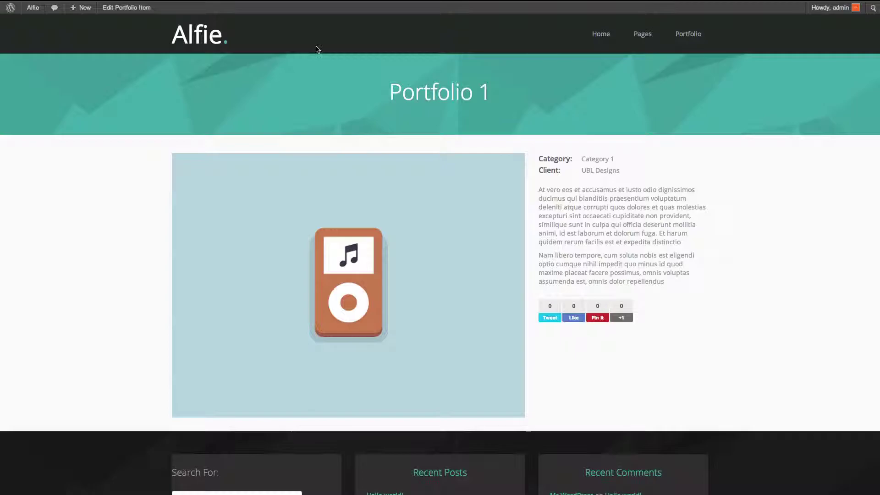
pyautogui.click(176, 43)
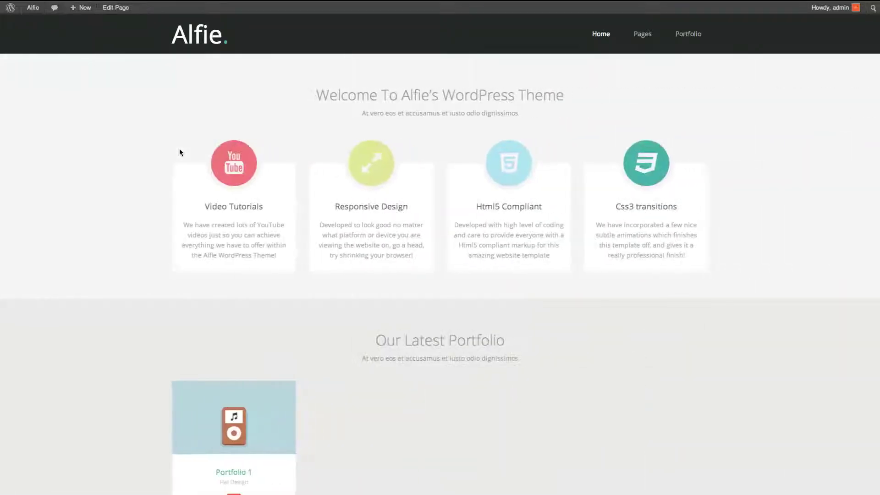
# Find Portfolio 1 under Our Latest Portfolio on the home page, then open the Portfolio Grid page
pyautogui.scroll(-2, 180, 151)
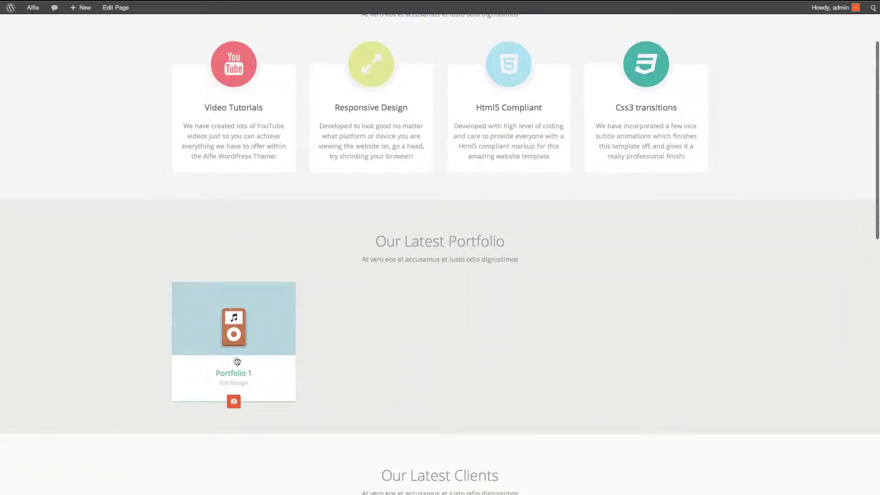
pyautogui.scroll(-4, 334, 346)
pyautogui.scroll(6, 381, 341)
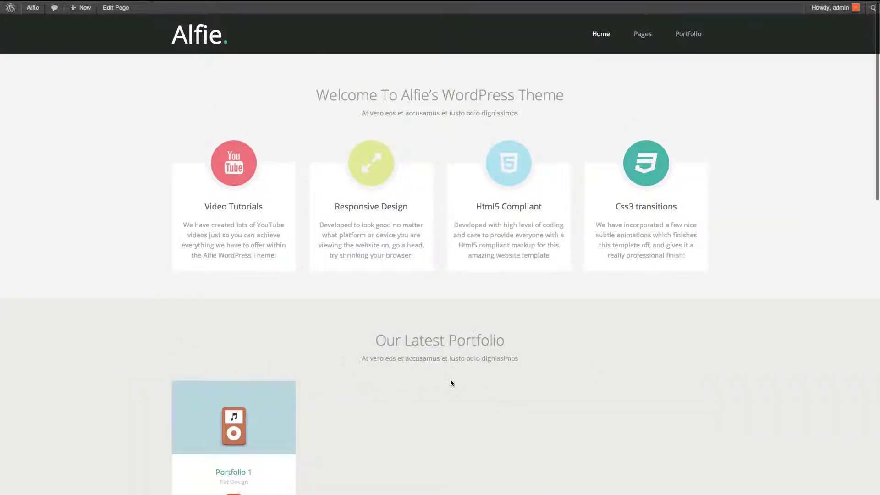
pyautogui.scroll(-1, 436, 384)
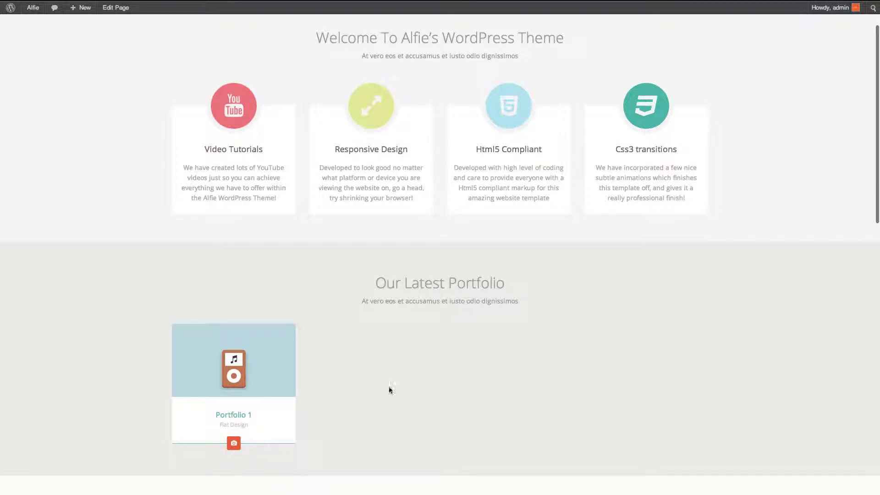
pyautogui.scroll(1, 480, 341)
pyautogui.scroll(1, 479, 344)
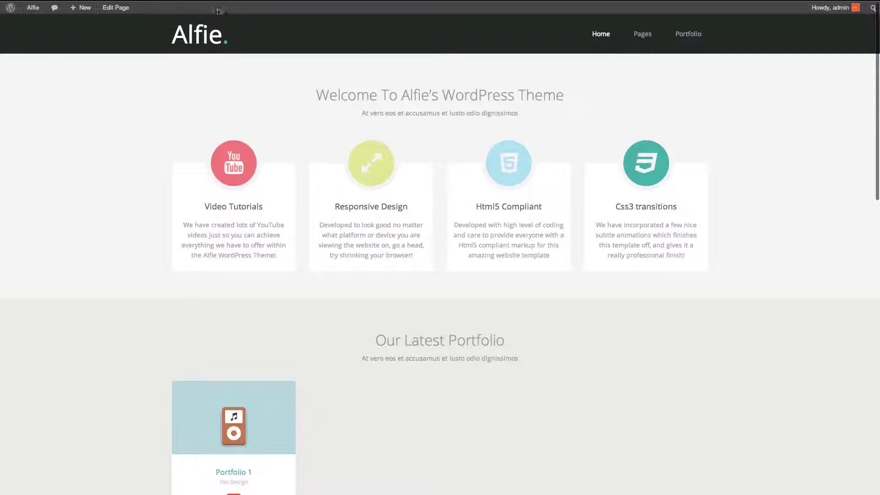
pyautogui.click(687, 37)
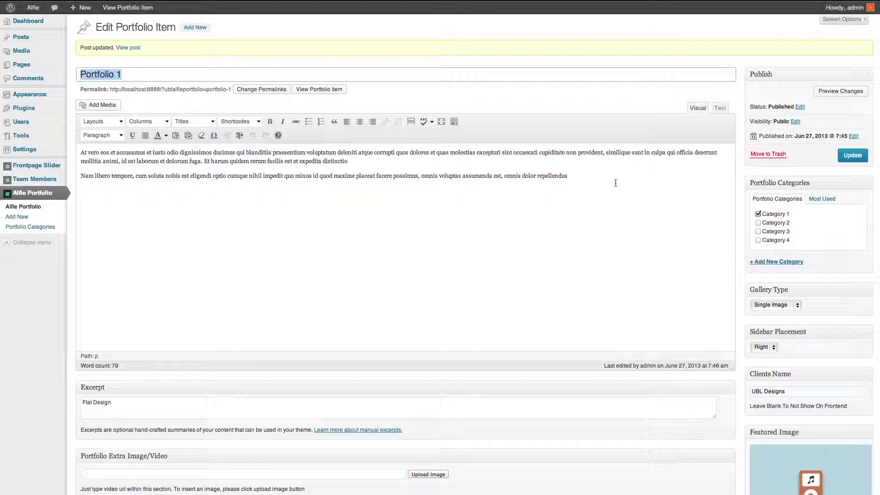
# Copy the body paragraphs into a new 'Portfolio 2' item with excerpt 'Icon Design'
pyautogui.moveTo(616, 183); pyautogui.dragTo(81, 136)
pyautogui.hotkey('ctrl', 'c')
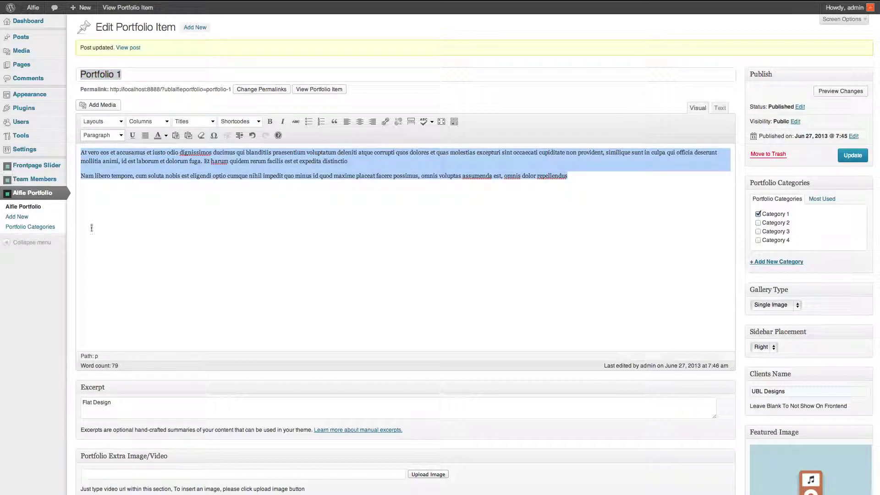
pyautogui.click(17, 217)
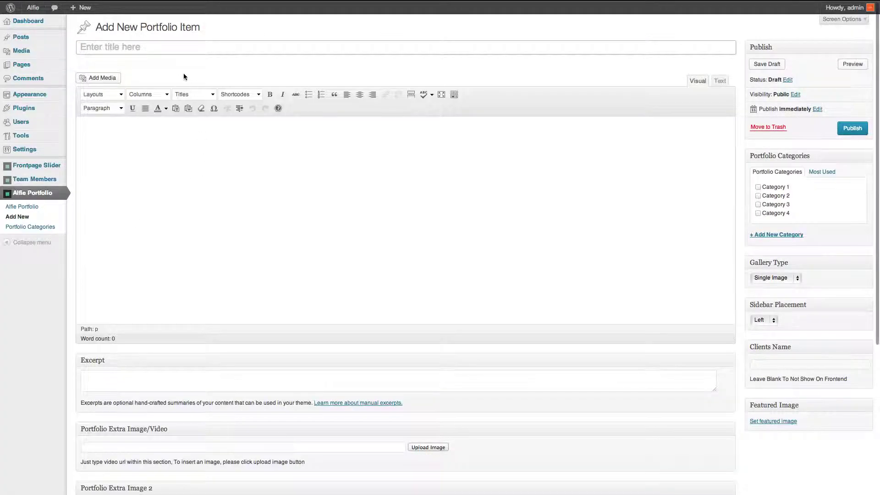
pyautogui.write('Portfol')
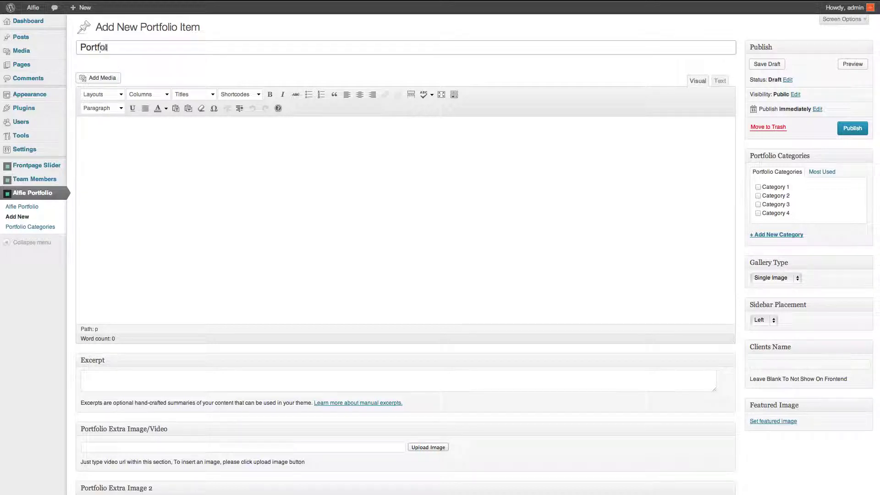
pyautogui.write('io 2')
pyautogui.click(144, 384)
pyautogui.write('lco')
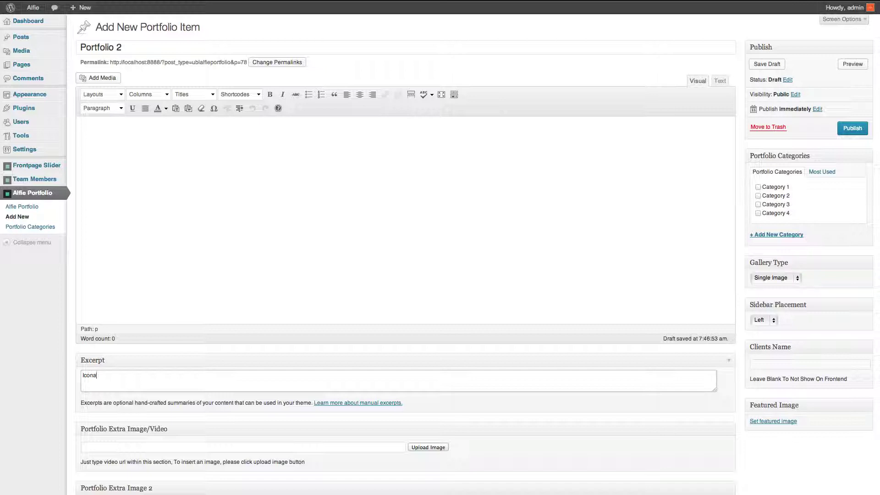
pyautogui.write('n Design')
pyautogui.click(204, 303)
pyautogui.hotkey('ctrl', 'v')
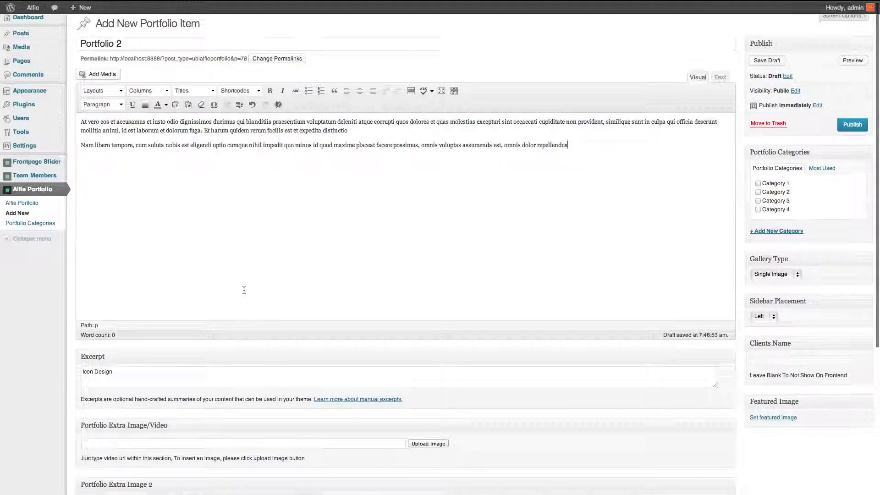
# Assign Category 2, Slide Show gallery, left sidebar and client UBL Designs
pyautogui.scroll(-3, 243, 291)
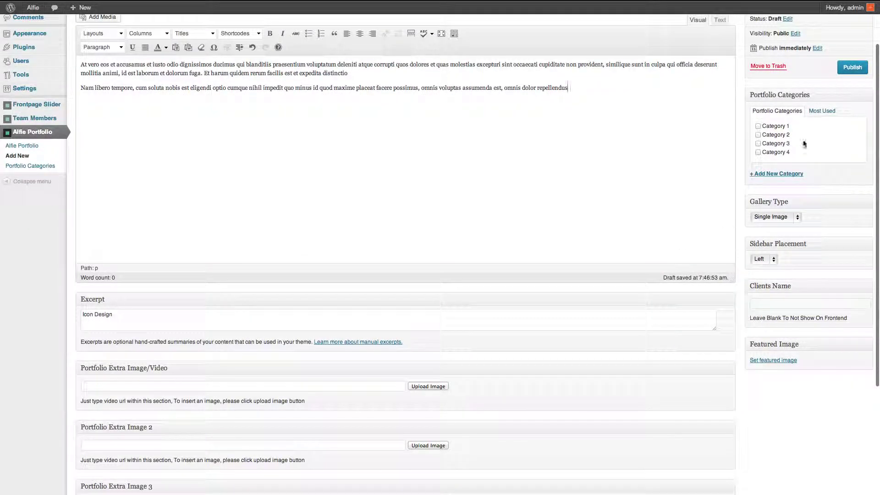
pyautogui.click(779, 134)
pyautogui.click(784, 220)
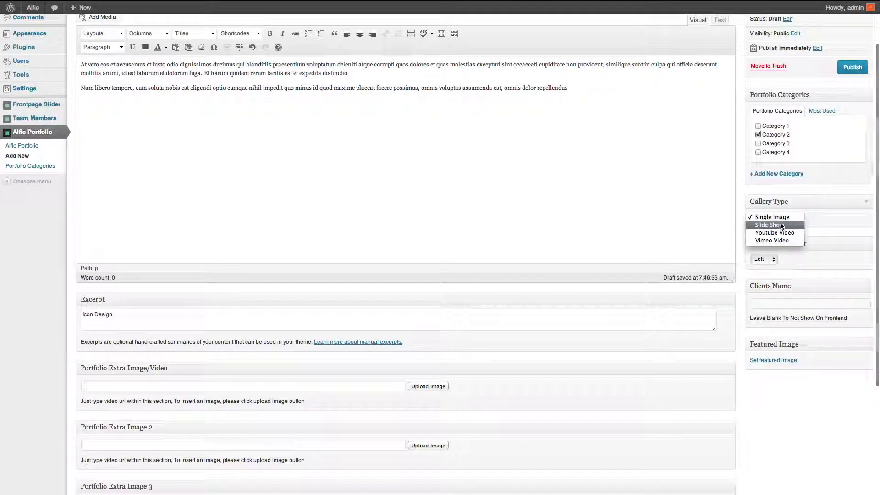
pyautogui.click(782, 226)
pyautogui.click(764, 259)
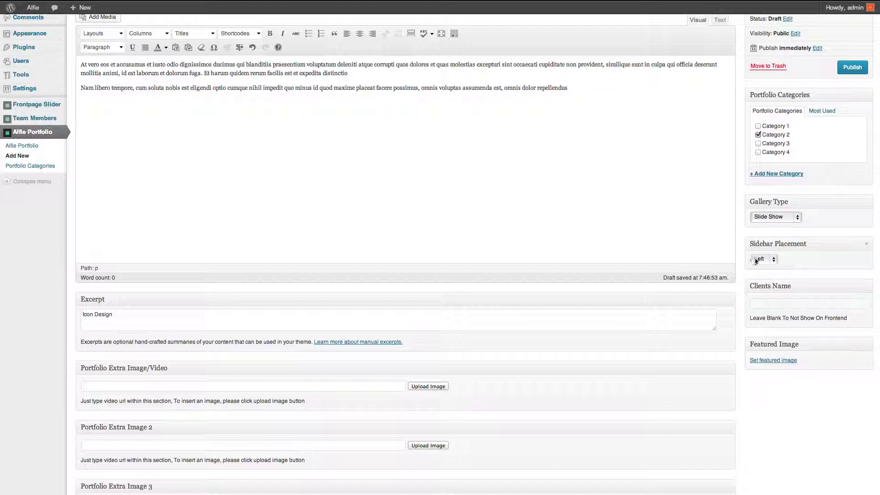
pyautogui.click(764, 260)
pyautogui.click(787, 305)
pyautogui.write('UBL Designs')
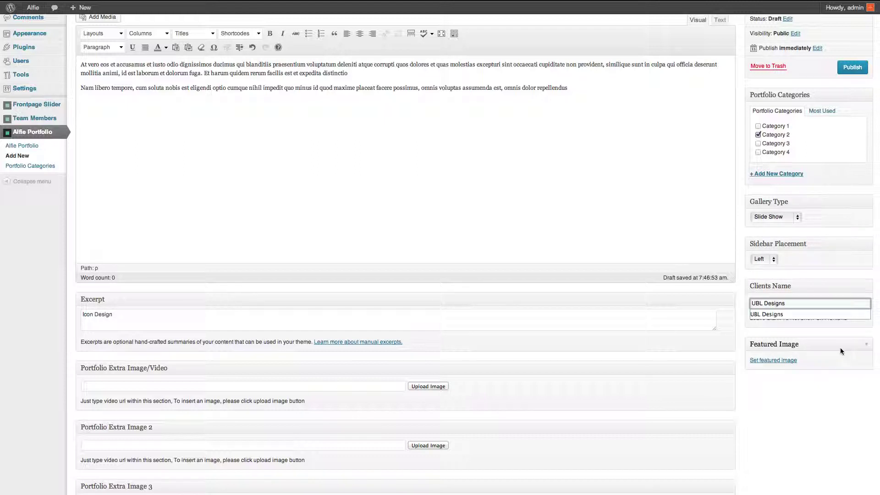
pyautogui.click(855, 405)
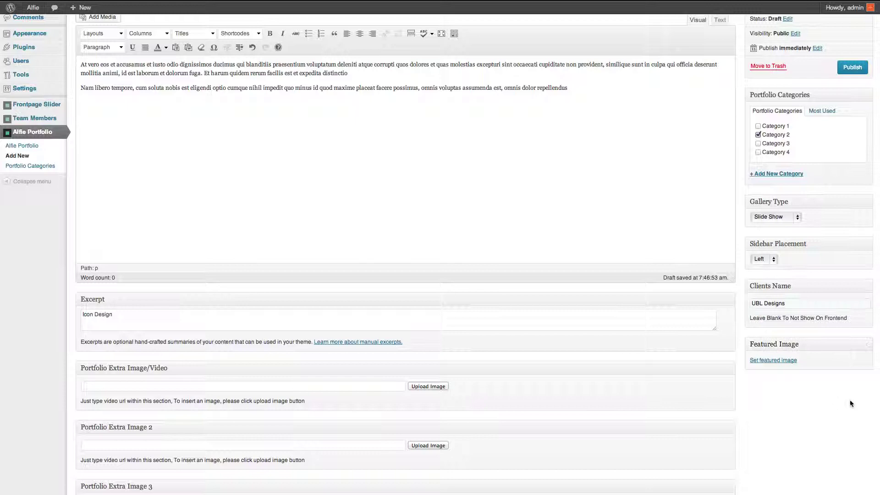
pyautogui.scroll(3, 827, 365)
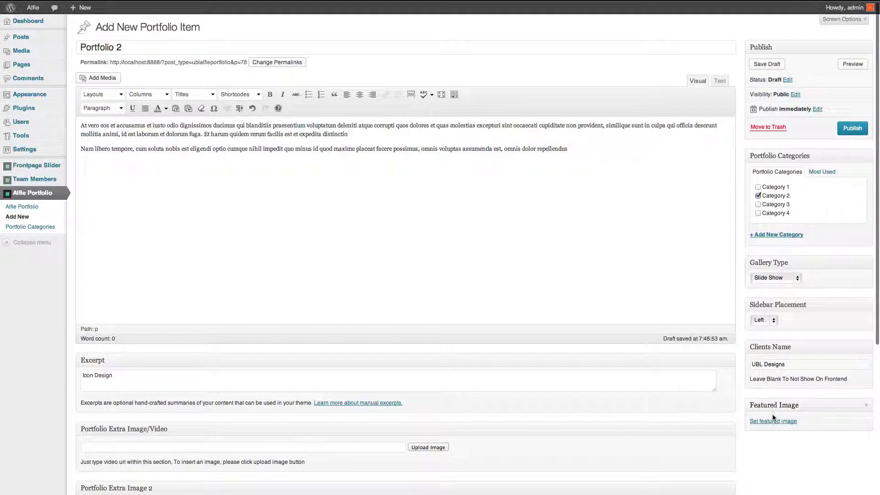
# Upload portfolio4.jpg and set the FlatBook image as Portfolio 2's featured image
pyautogui.click(773, 425)
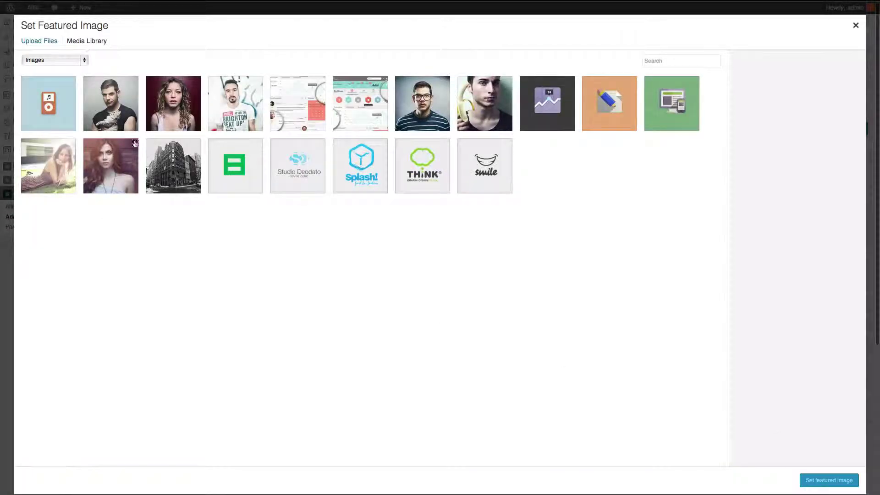
pyautogui.click(856, 25)
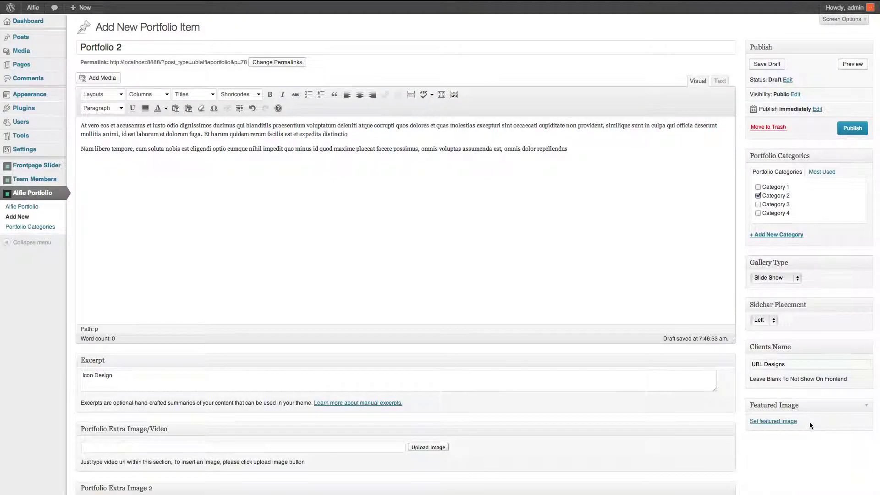
pyautogui.click(781, 427)
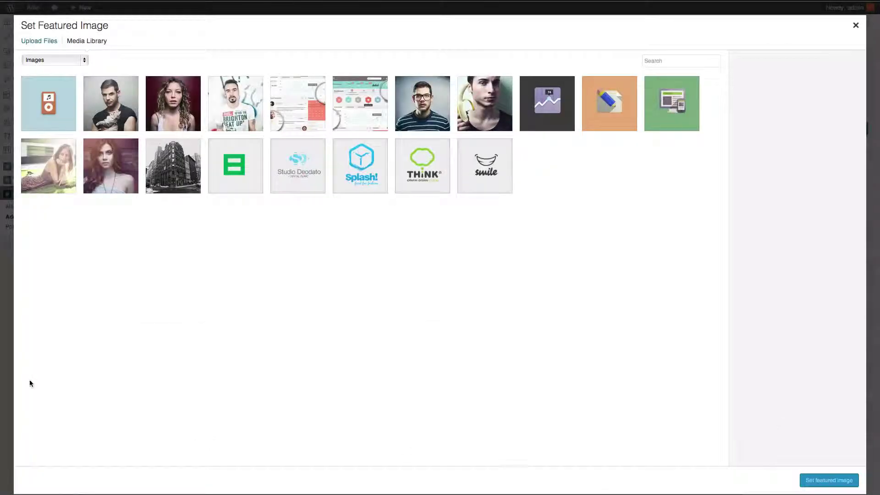
pyautogui.moveTo(189, 367); pyautogui.dragTo(328, 348)
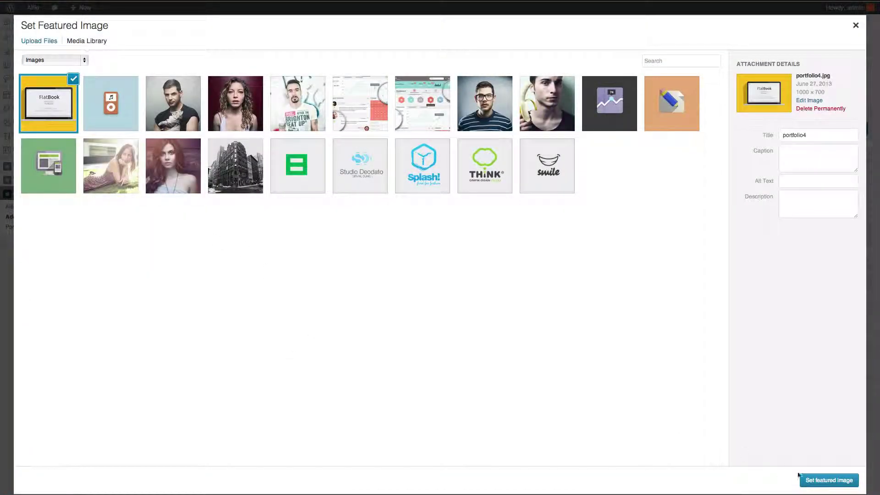
pyautogui.click(813, 481)
pyautogui.scroll(-3, 348, 410)
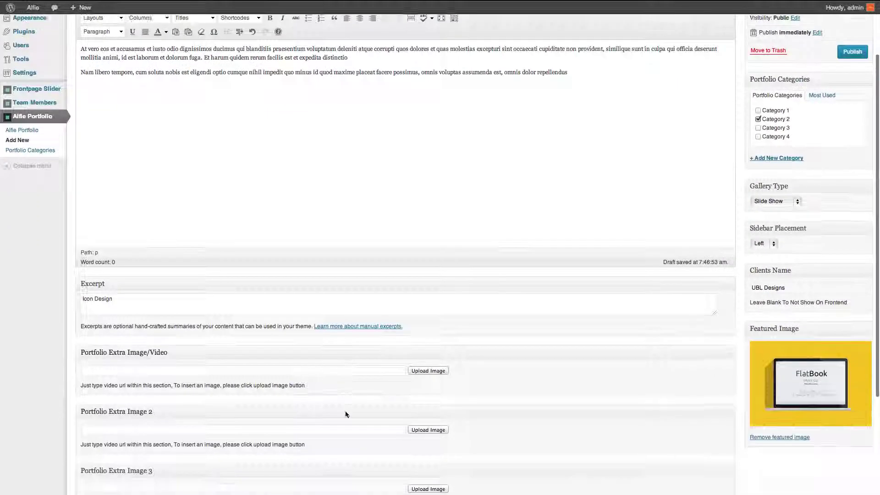
pyautogui.scroll(-5, 495, 373)
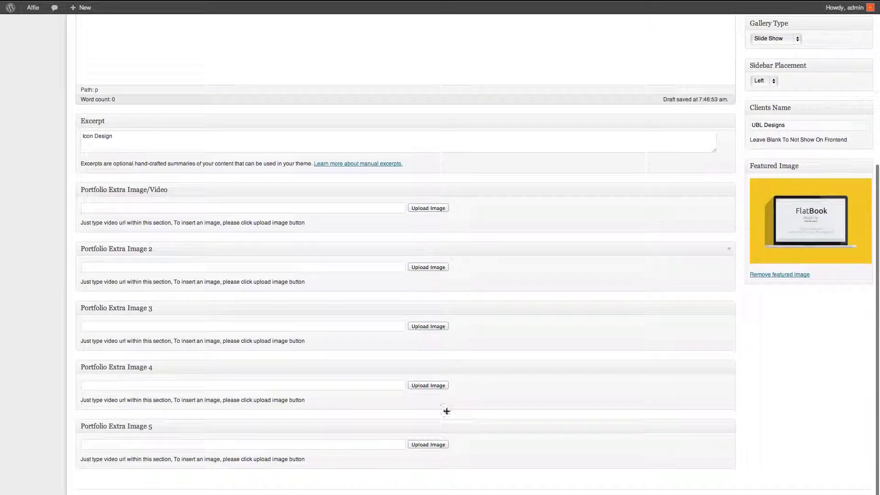
# Upload the triangles image into the extra image/video field, then publish Portfolio 2
pyautogui.click(429, 210)
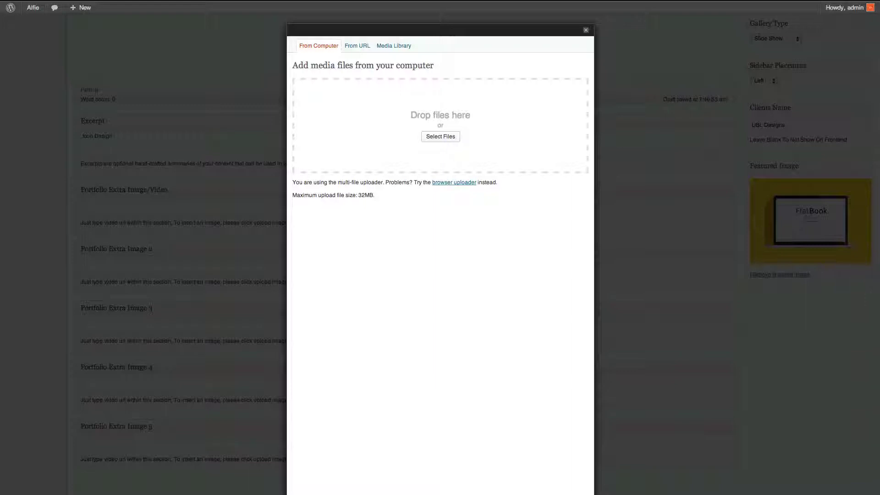
pyautogui.moveTo(468, 167); pyautogui.dragTo(485, 151)
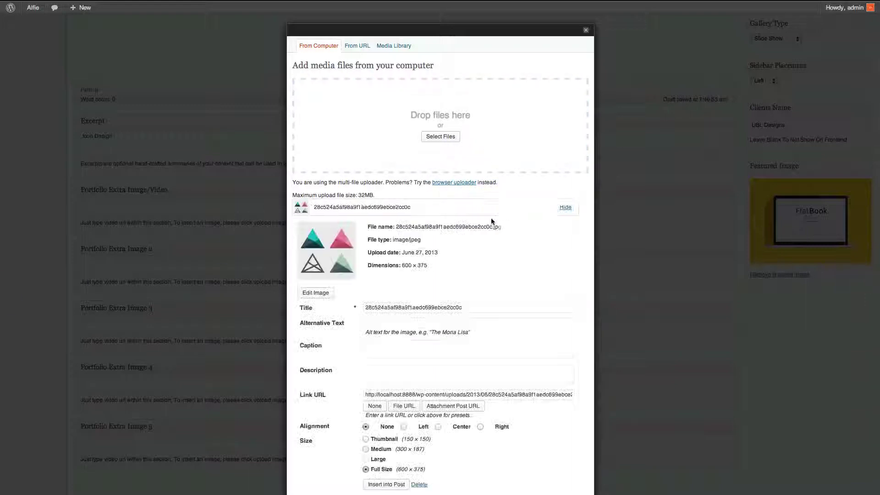
pyautogui.scroll(-2, 435, 435)
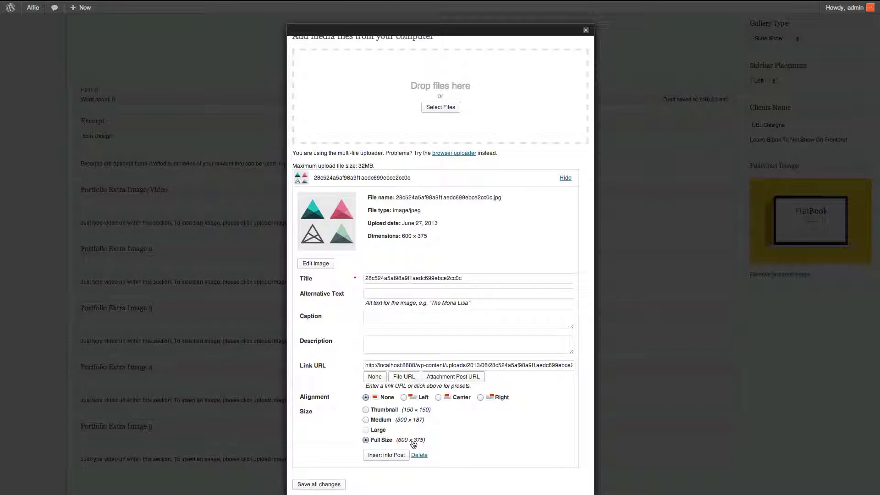
pyautogui.click(393, 455)
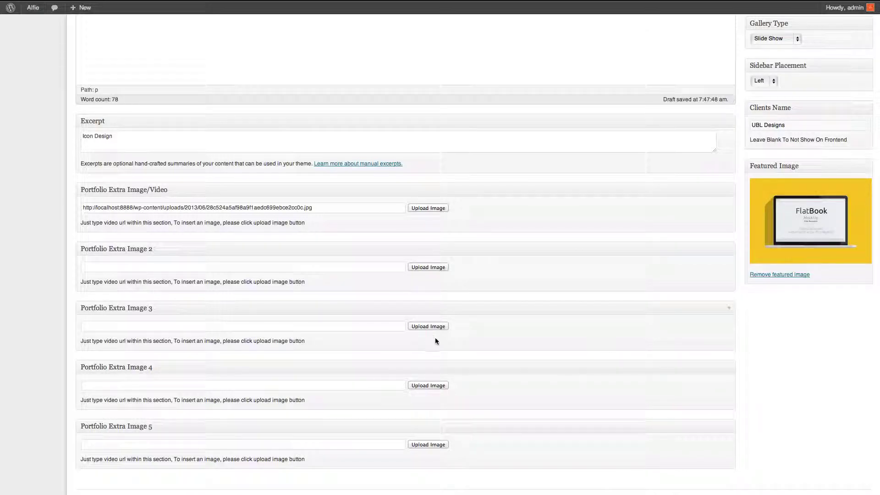
pyautogui.scroll(5, 386, 339)
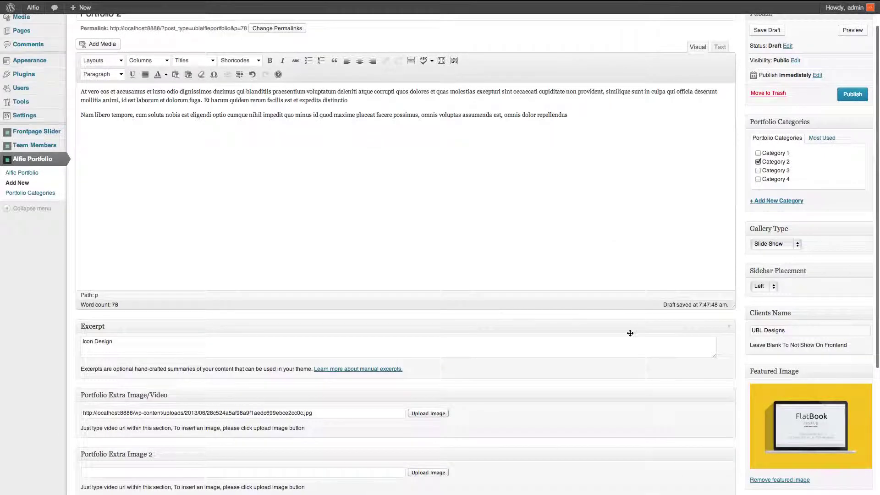
pyautogui.scroll(-5, 398, 346)
pyautogui.scroll(6, 722, 197)
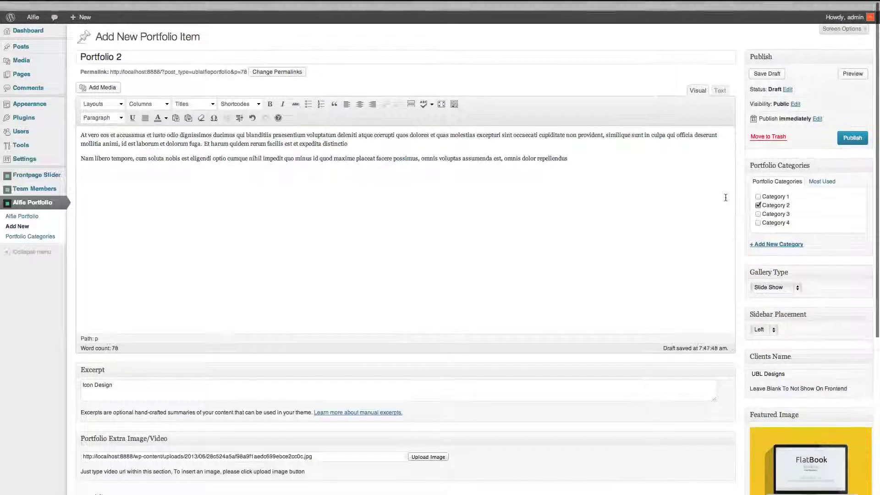
pyautogui.click(853, 128)
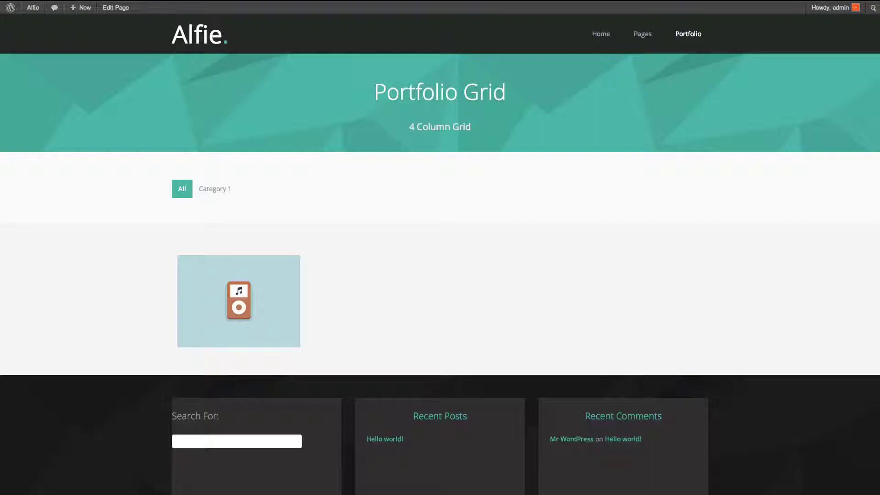
# Reload the Portfolio Grid and check Portfolio 2's slideshow cycles between triangles and FlatBook images
pyautogui.hotkey('ctrl', 'r')
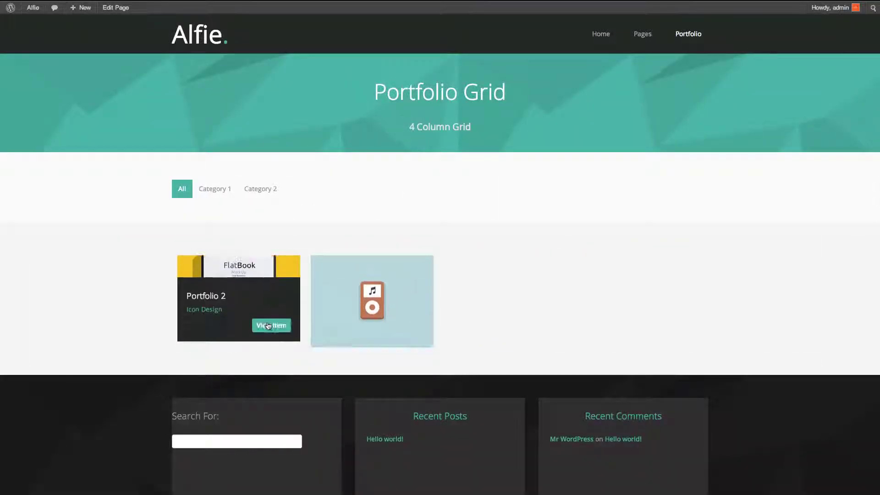
pyautogui.click(269, 326)
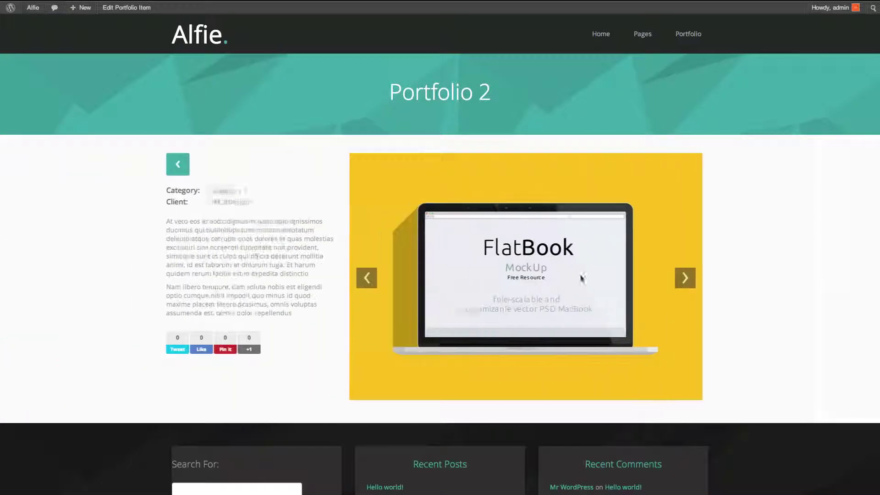
pyautogui.click(692, 278)
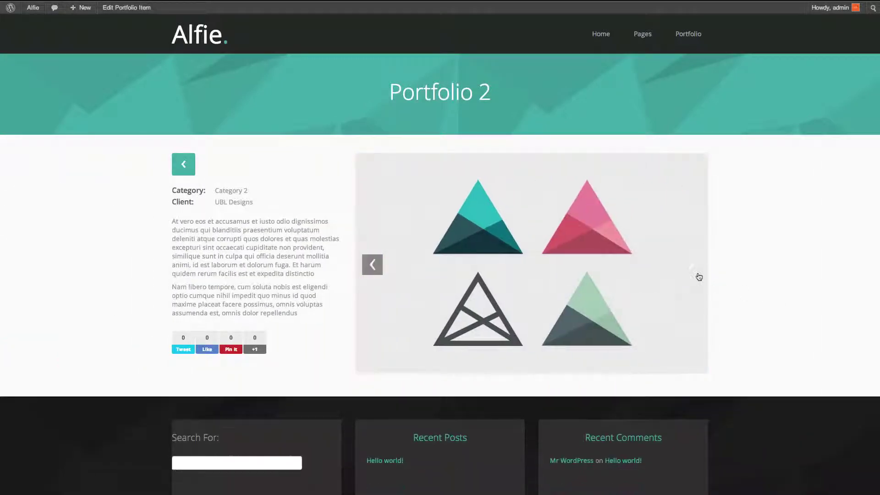
pyautogui.click(700, 277)
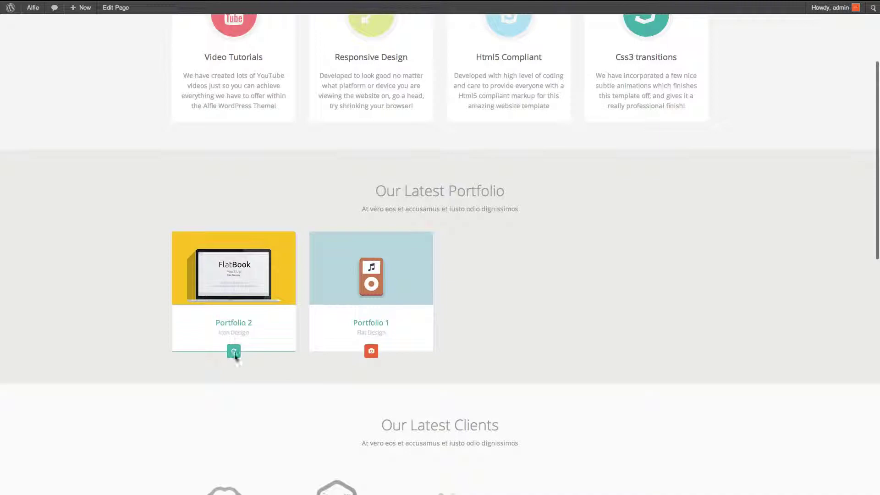
pyautogui.scroll(5, 538, 243)
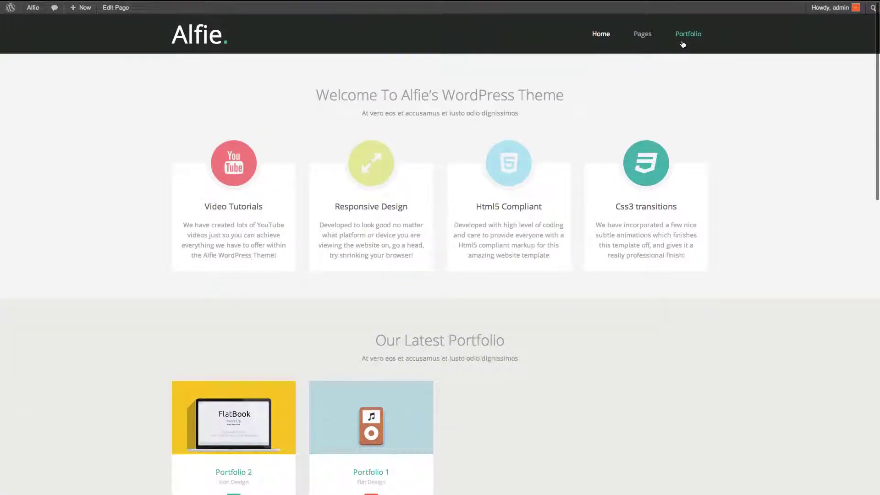
pyautogui.click(687, 35)
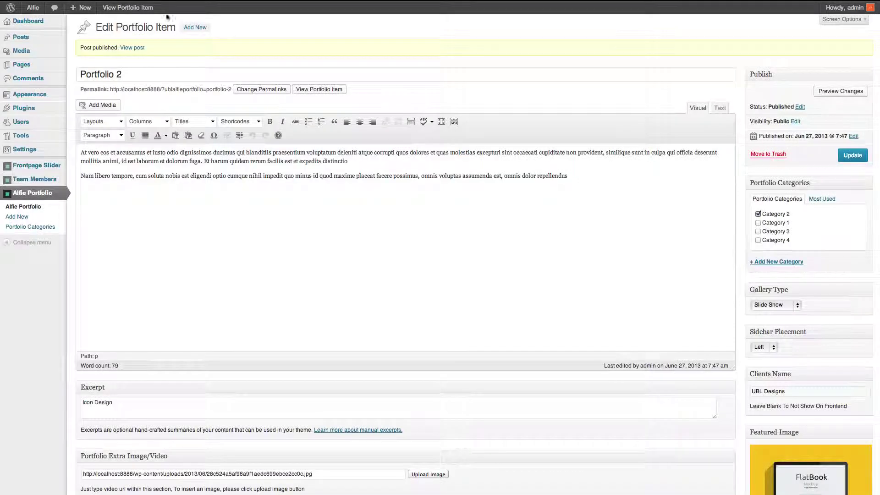
# Create a new 'Portfolio Video' item with pasted body text and excerpt 'Multimedia Video'
pyautogui.click(29, 219)
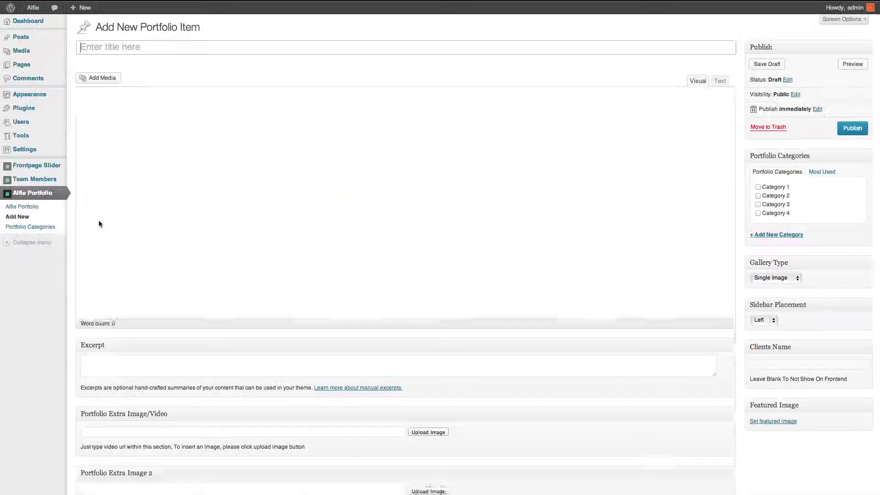
pyautogui.click(162, 121)
pyautogui.write('At vero eos et accusamus et iusto odio dignissimos ducimus qui blanditiis praesentium voluptatum deleniti atque corrupti quos dolores et quas molestias excepturi sint occaecati cupiditate non provident, similique sunt in culpa qui officia deserunt mollitia animi, id est laborum et dolorum fuga. Et harum quidem rerum facilis est et expedita distinctio Nam libero tempore, cum soluta nobis est eligendi optio cumque nihil impedit quo minus id quod maxime placeat facere possimus, omnis voluptas assumenda est, omnis dolor repellendus')
pyautogui.click(120, 47)
pyautogui.write('P')
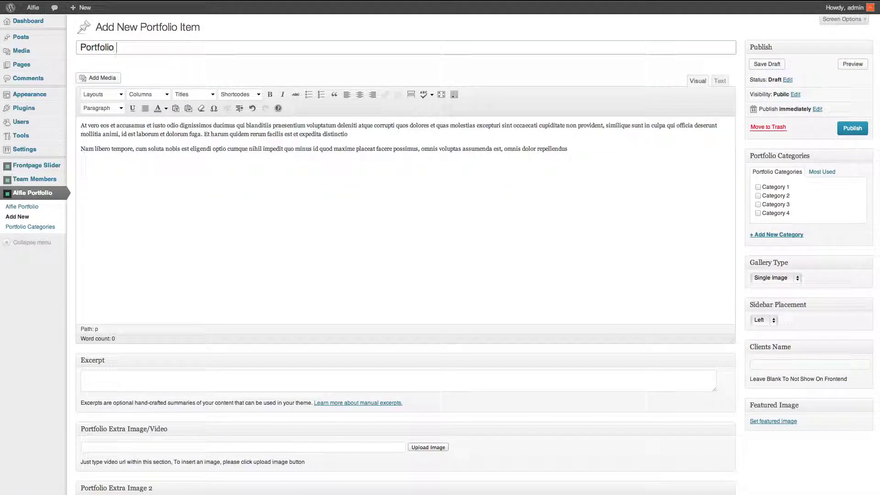
pyautogui.click(123, 385)
pyautogui.write('Multimedia Video')
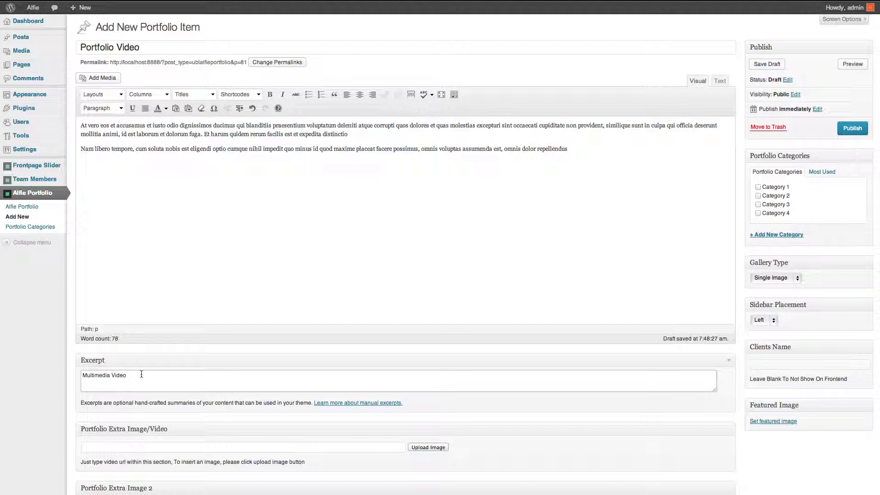
# Upload the envelope picture and make it the featured image
pyautogui.click(789, 423)
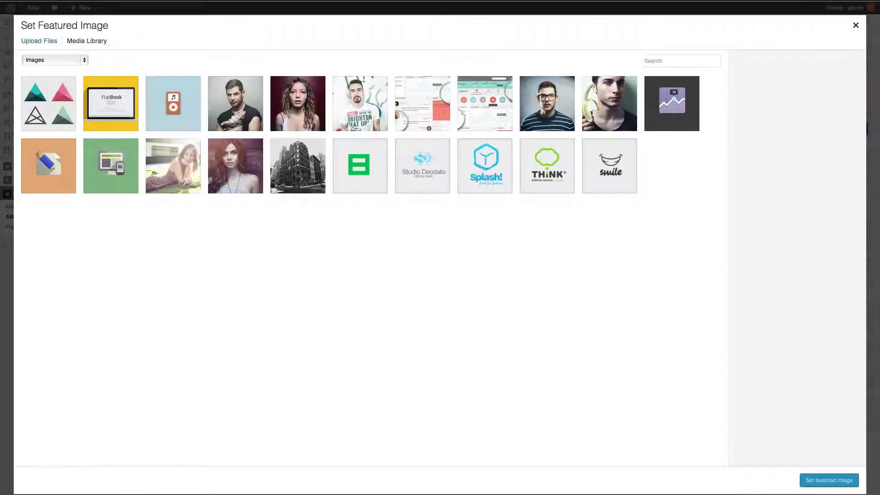
pyautogui.moveTo(485, 321); pyautogui.dragTo(485, 321)
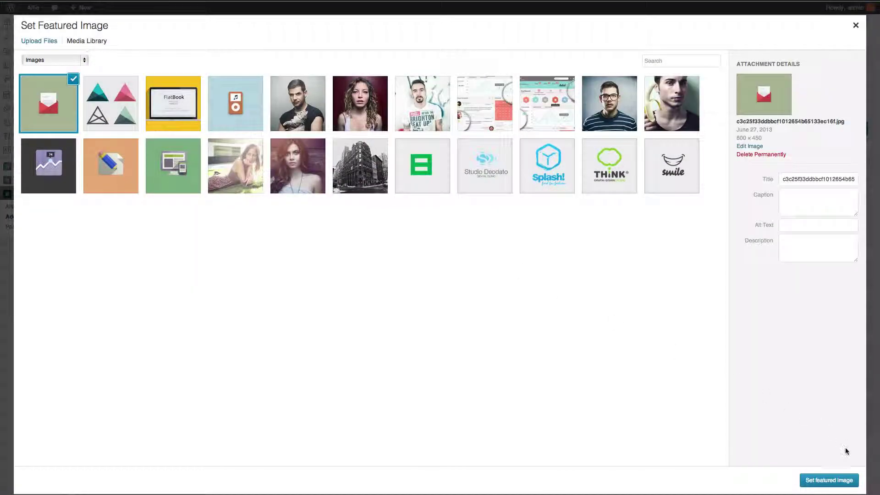
pyautogui.click(821, 481)
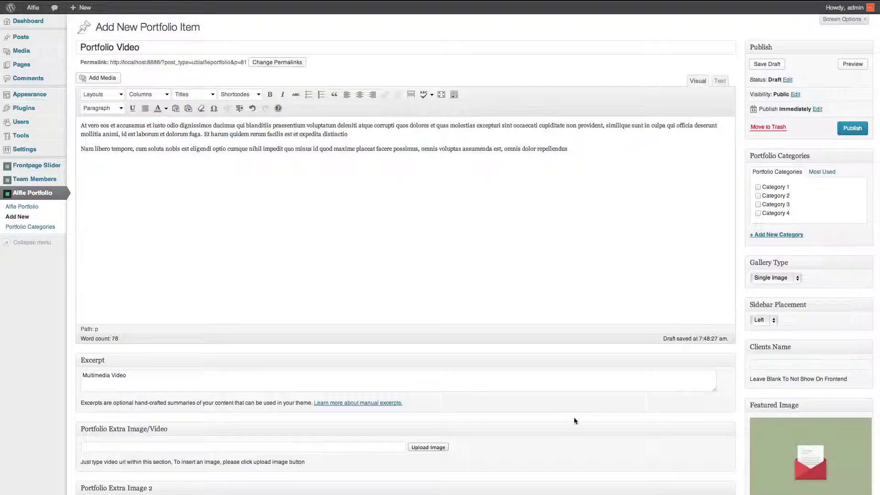
# Set gallery type Youtube Video, sidebar Right and client UBL Designs
pyautogui.click(776, 281)
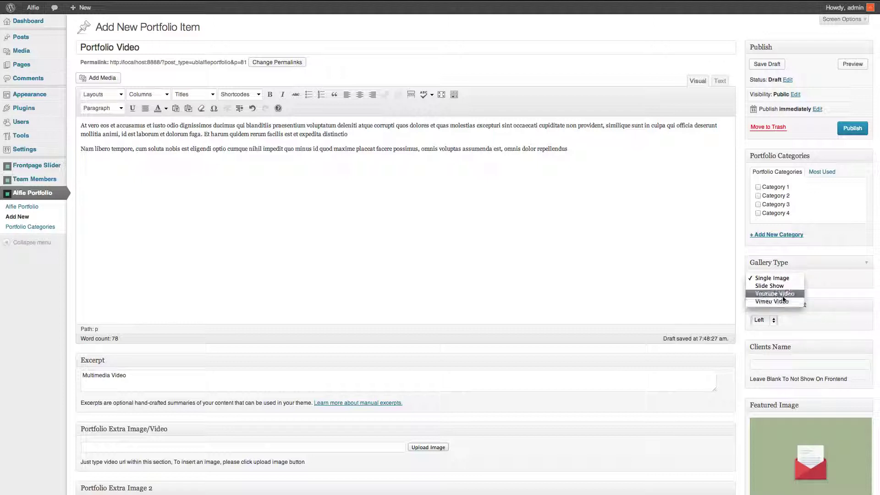
pyautogui.click(782, 294)
pyautogui.click(775, 319)
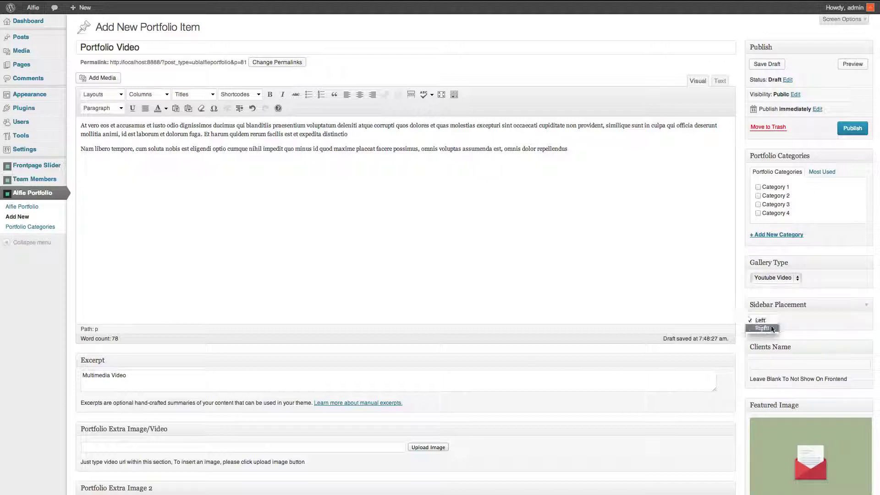
pyautogui.click(769, 363)
pyautogui.write('UBL')
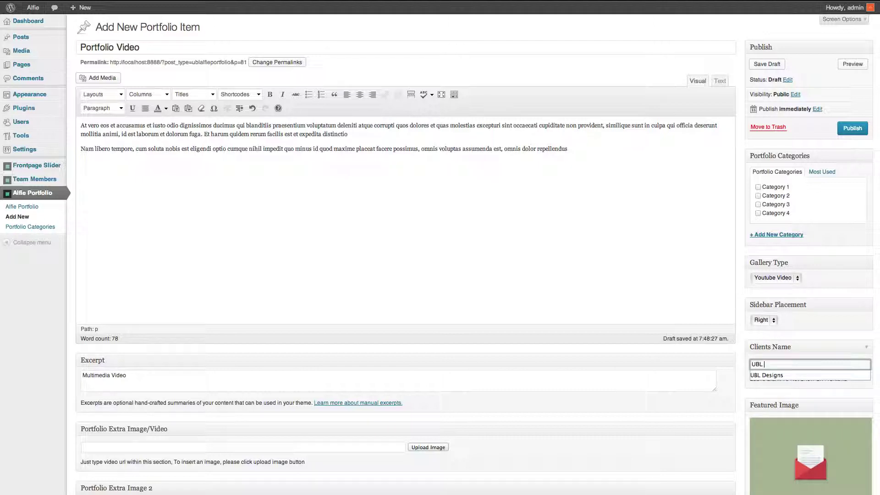
pyautogui.click(783, 376)
pyautogui.scroll(-3, 509, 383)
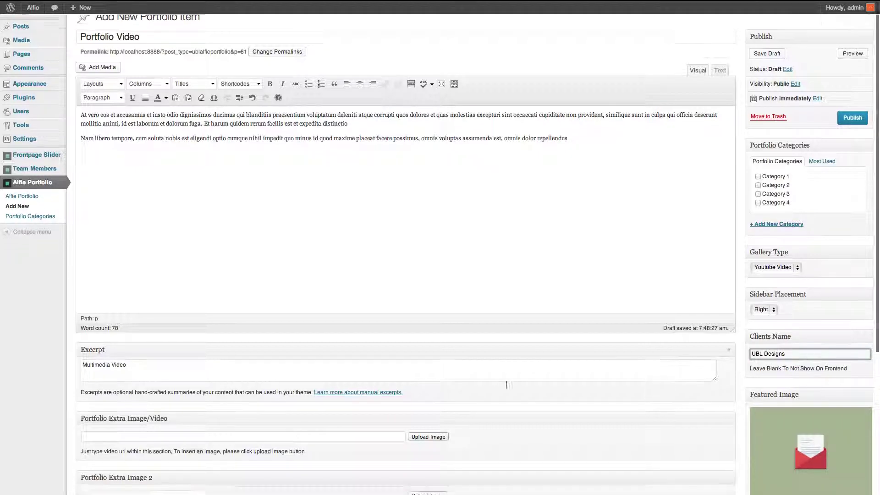
pyautogui.scroll(3, 506, 388)
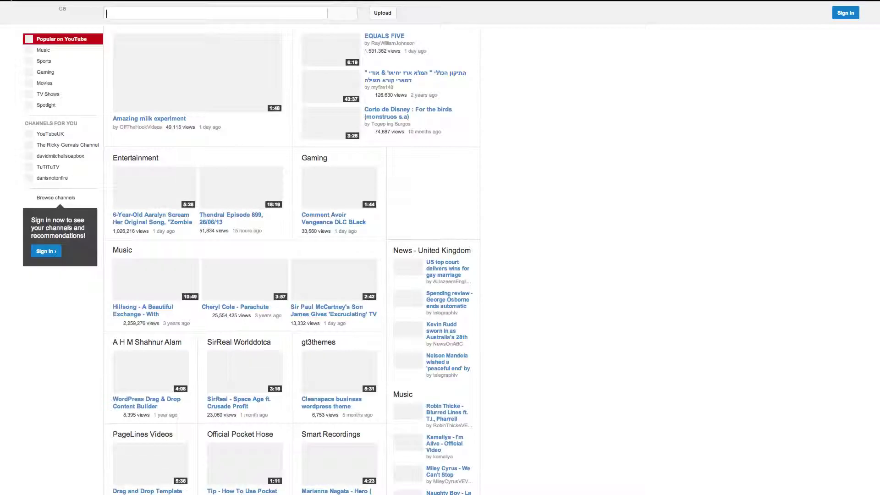
# Browse the YouTube home page and visit the Smart Recordings channel before returning
pyautogui.scroll(-4, 692, 268)
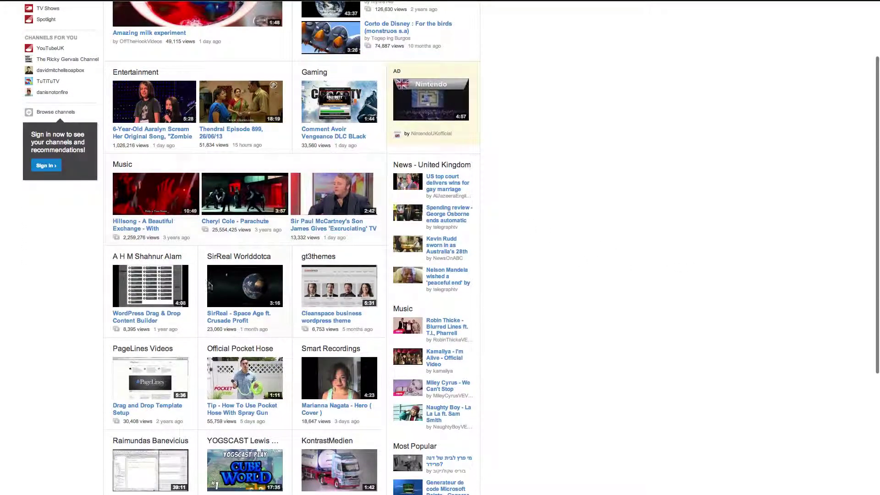
pyautogui.scroll(-5, 356, 329)
pyautogui.scroll(-2, 356, 331)
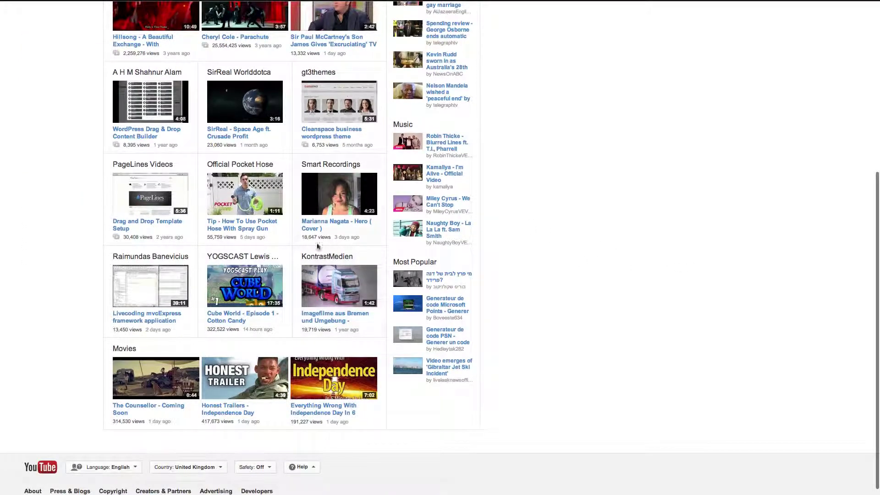
pyautogui.click(326, 165)
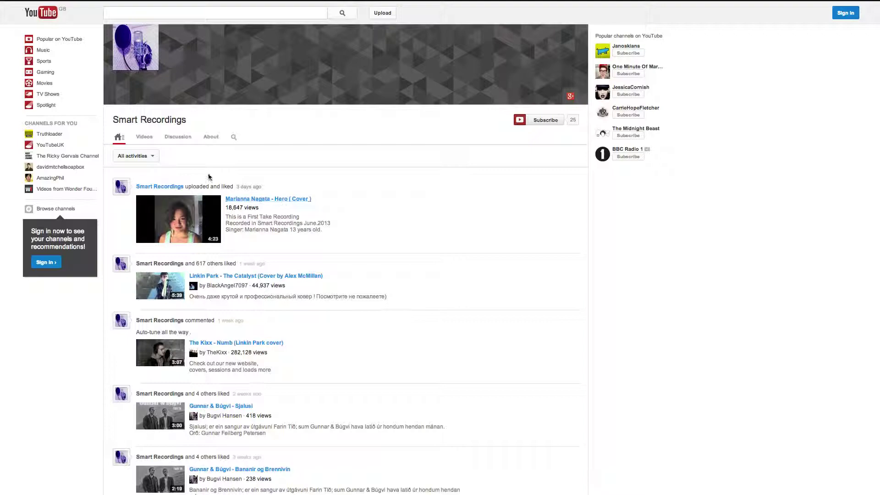
pyautogui.hotkey('alt', 'Left')
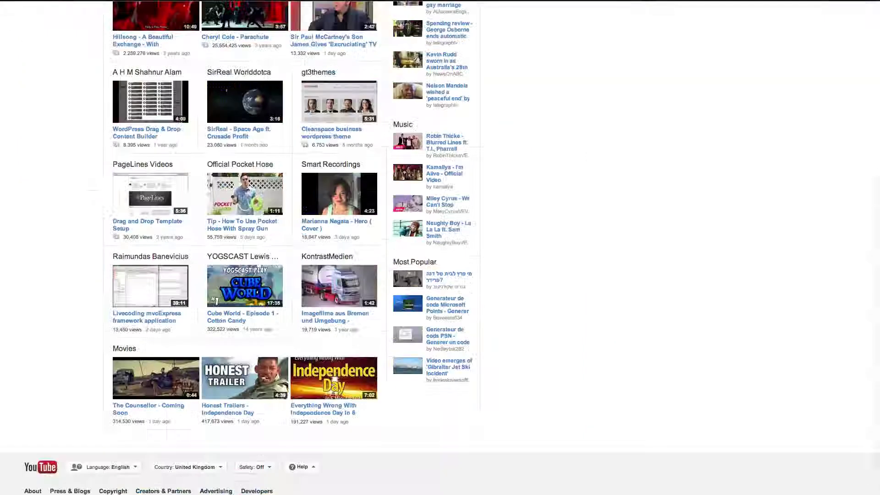
pyautogui.scroll(5, 632, 223)
pyautogui.scroll(1, 633, 224)
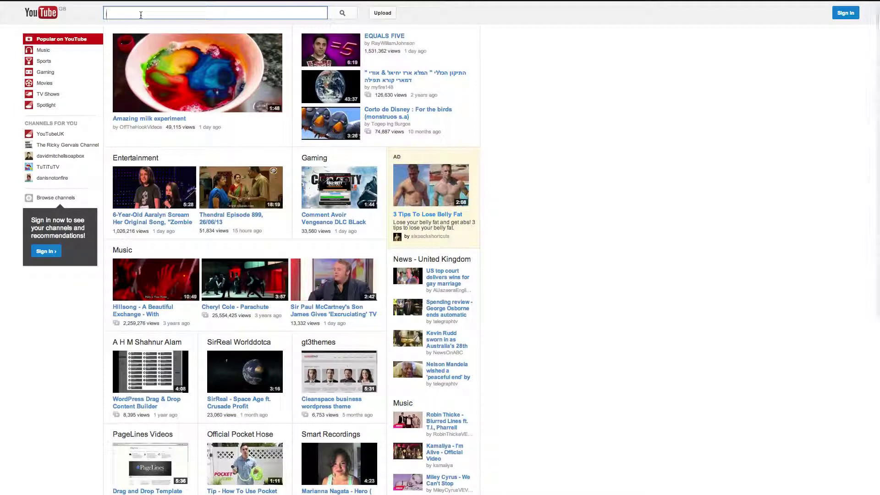
# Search YouTube for 'web design' and open the Austin Web Design video
pyautogui.write('web design')
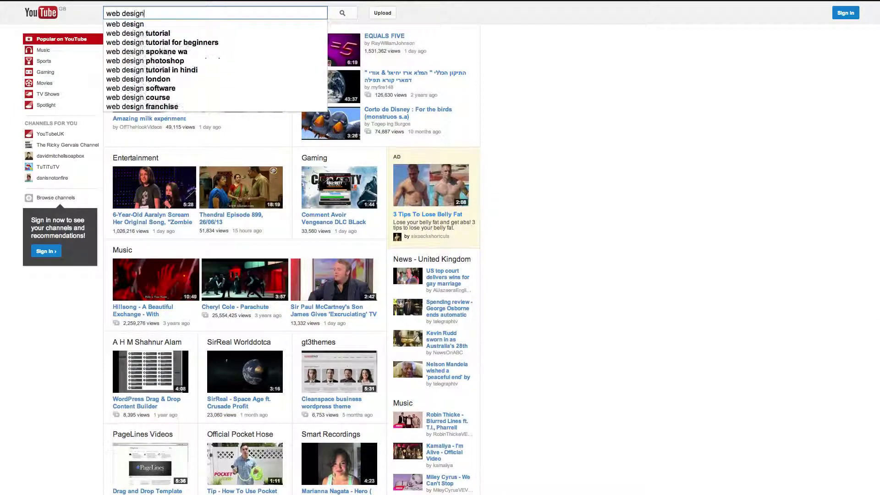
pyautogui.press('Return')
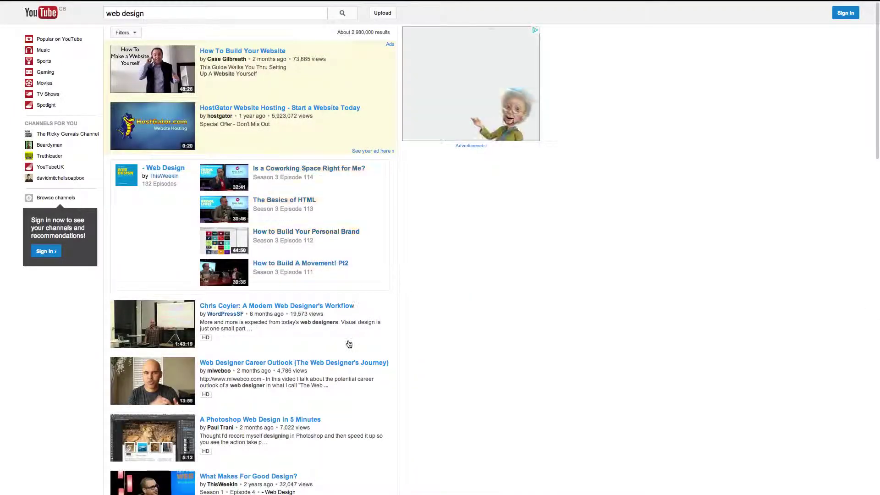
pyautogui.scroll(-3, 348, 344)
pyautogui.scroll(-10, 344, 325)
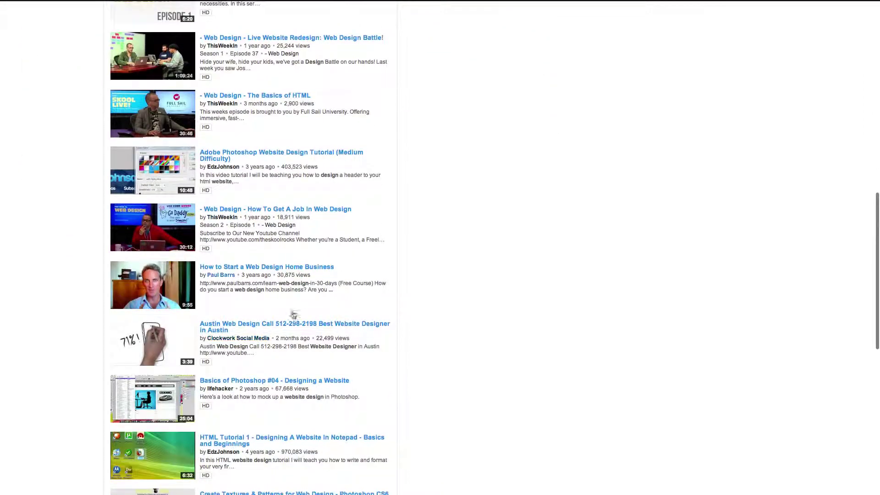
pyautogui.click(287, 326)
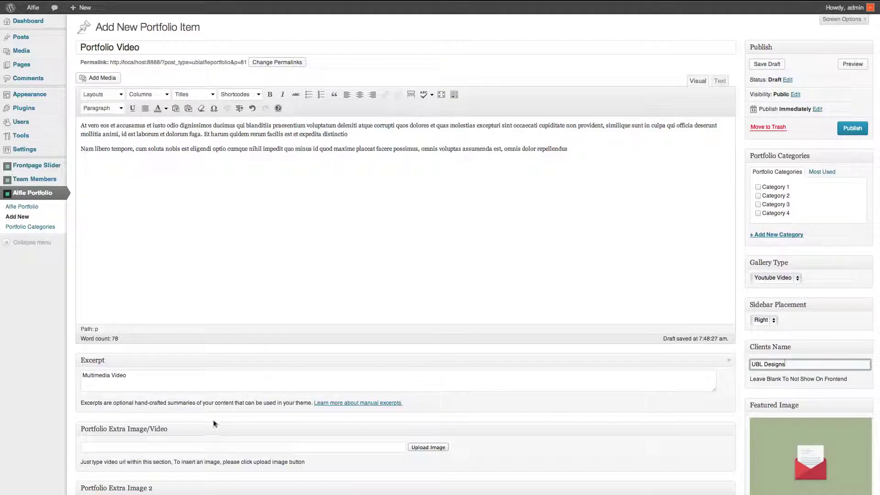
# Paste the YouTube URL, trim it to video ID MUuy1BUXCYQ, tick Category 3 and publish
pyautogui.click(187, 450)
pyautogui.write('http://www.youtube.com/watch?v=MUuy1BUXCYQ')
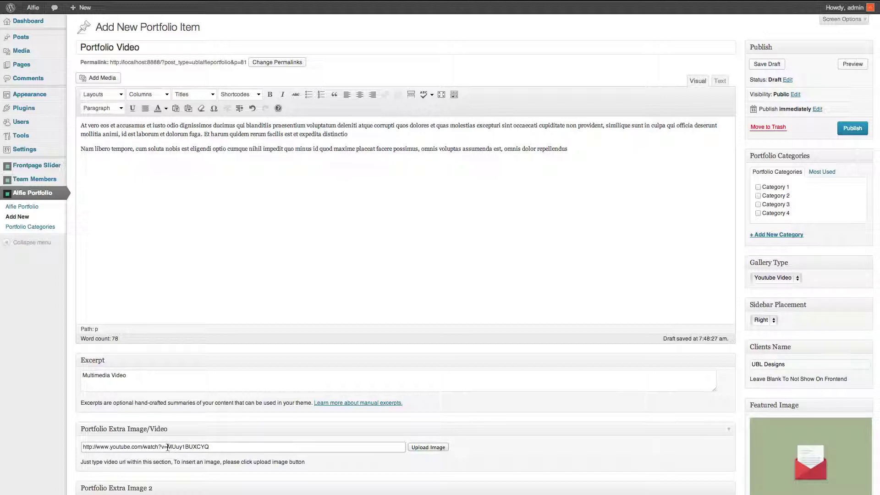
pyautogui.moveTo(167, 448); pyautogui.dragTo(62, 444)
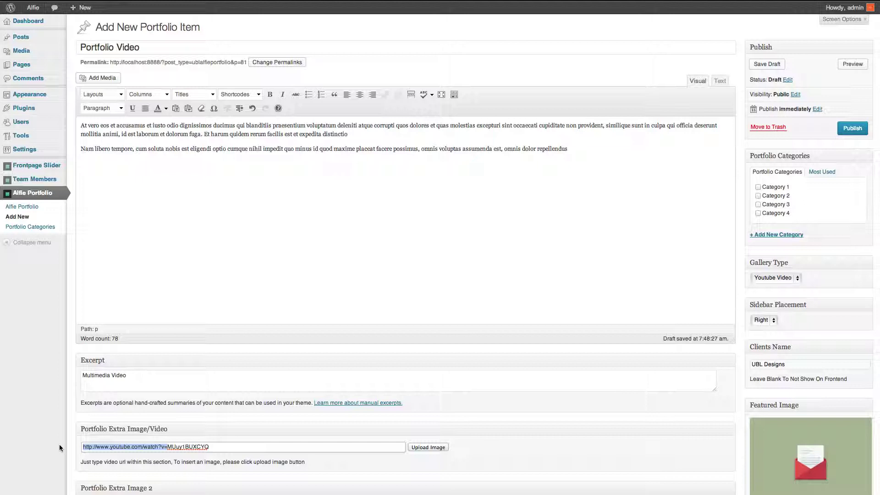
pyautogui.press('BackSpace')
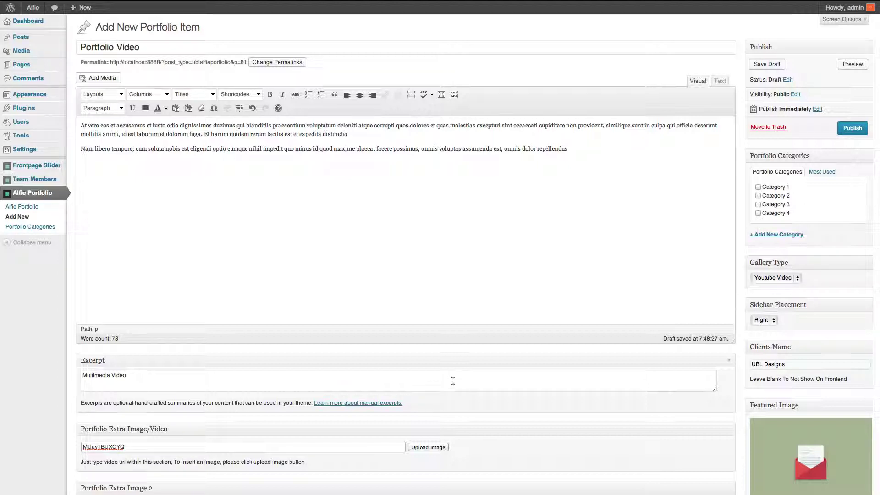
pyautogui.click(758, 204)
pyautogui.click(852, 128)
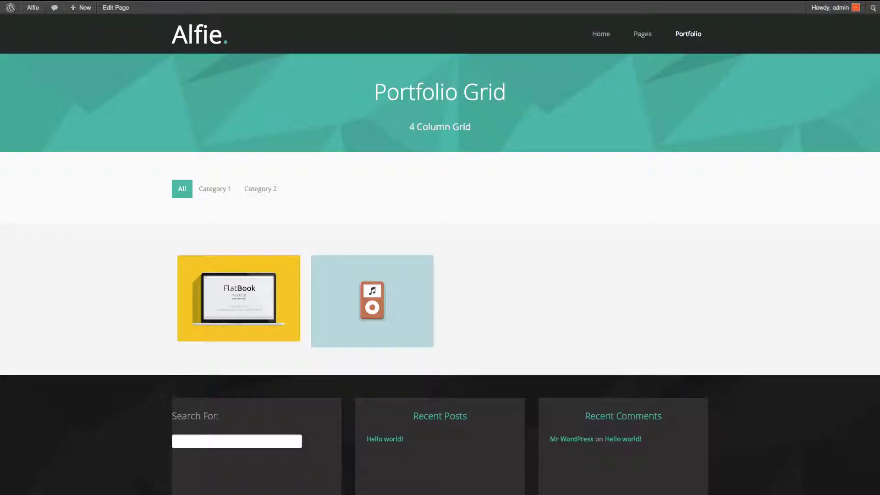
# Check Portfolio Video on the grid, its embedded-video page and the home page's latest portfolio
pyautogui.hotkey('ctrl', 'r')
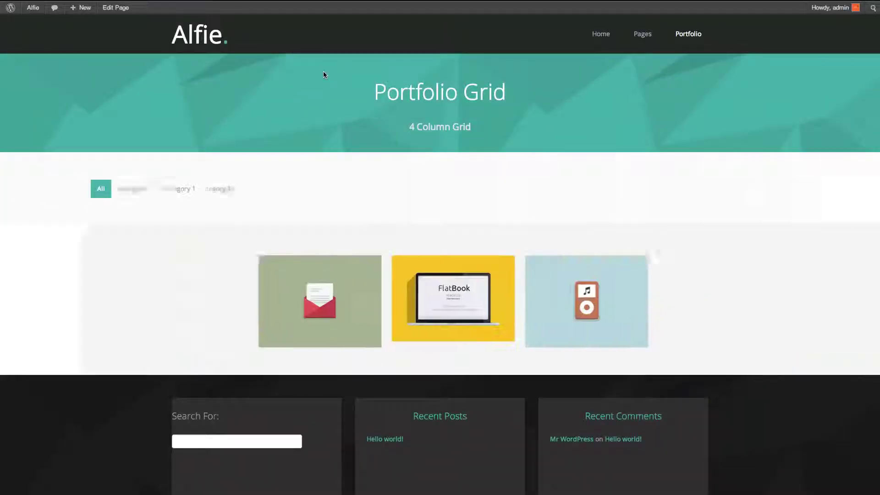
pyautogui.moveTo(237, 296)
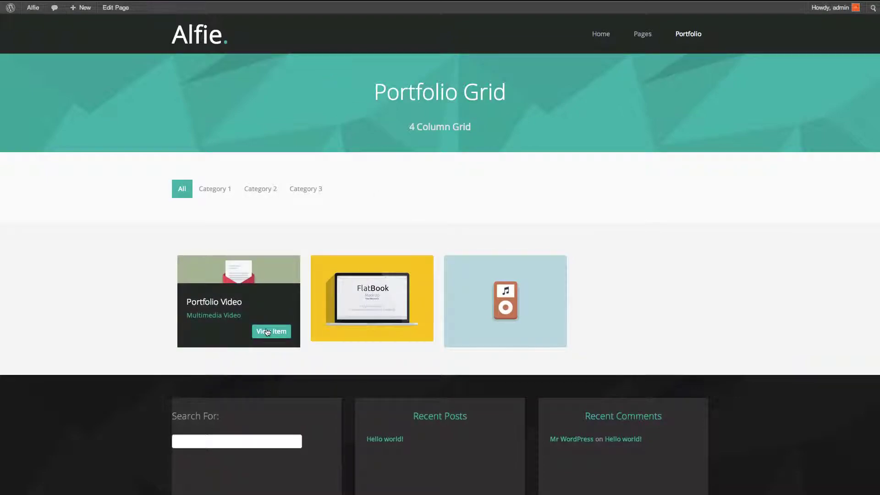
pyautogui.click(268, 332)
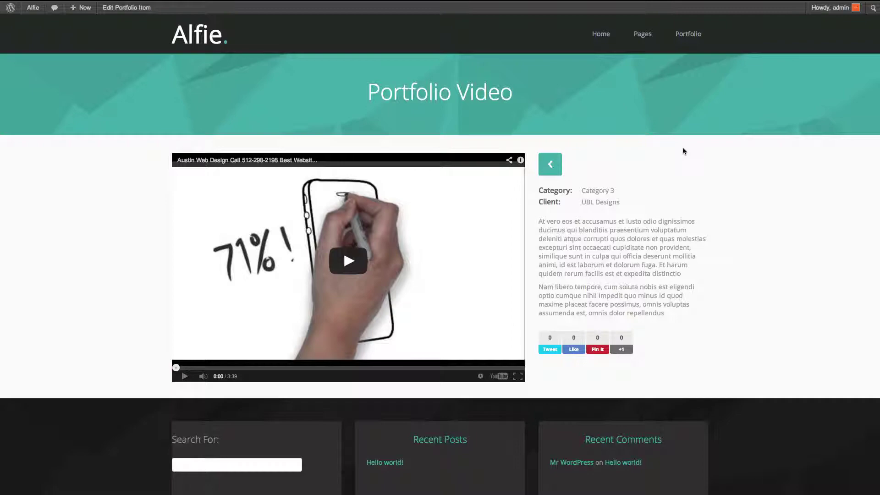
pyautogui.click(220, 40)
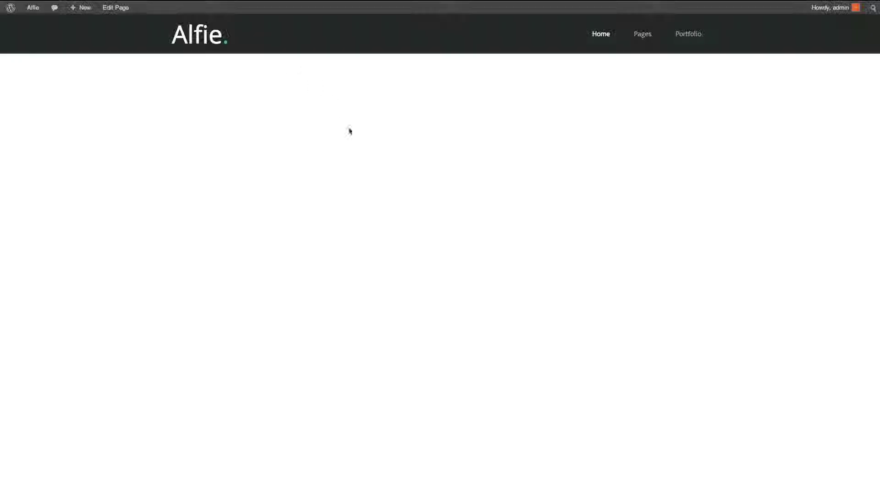
pyautogui.scroll(-5, 365, 168)
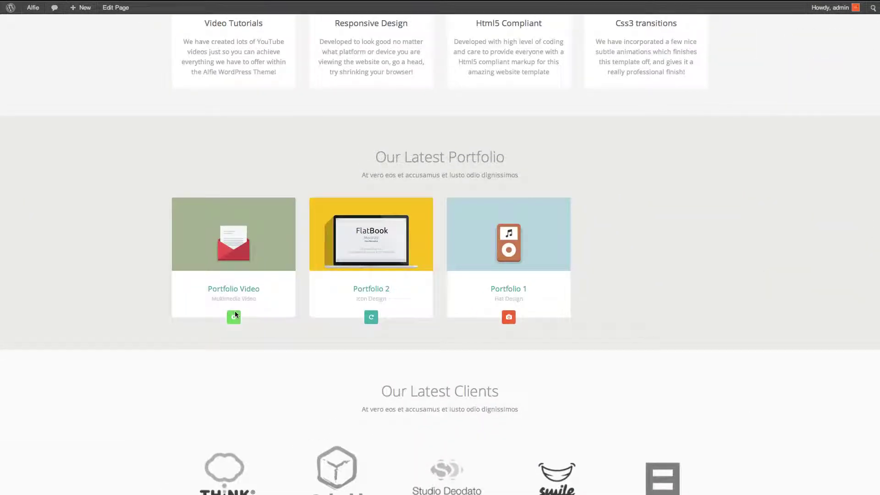
pyautogui.scroll(-10, 408, 310)
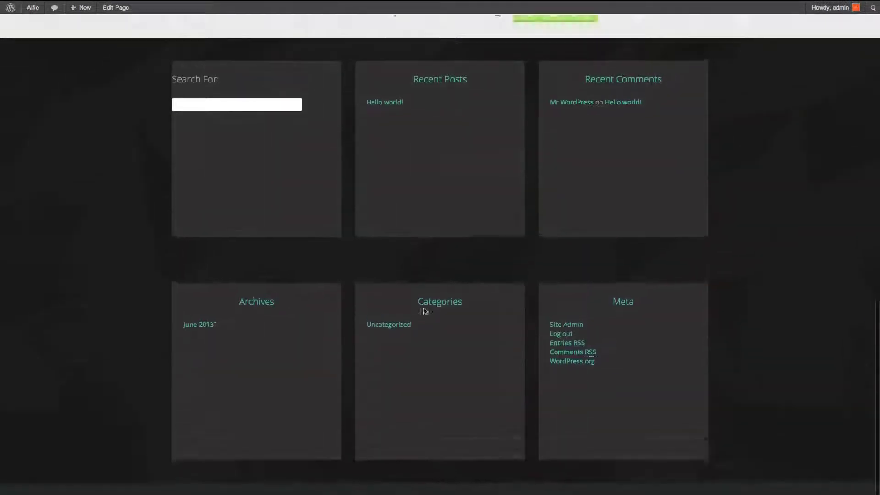
pyautogui.scroll(8, 424, 310)
pyautogui.scroll(7, 425, 312)
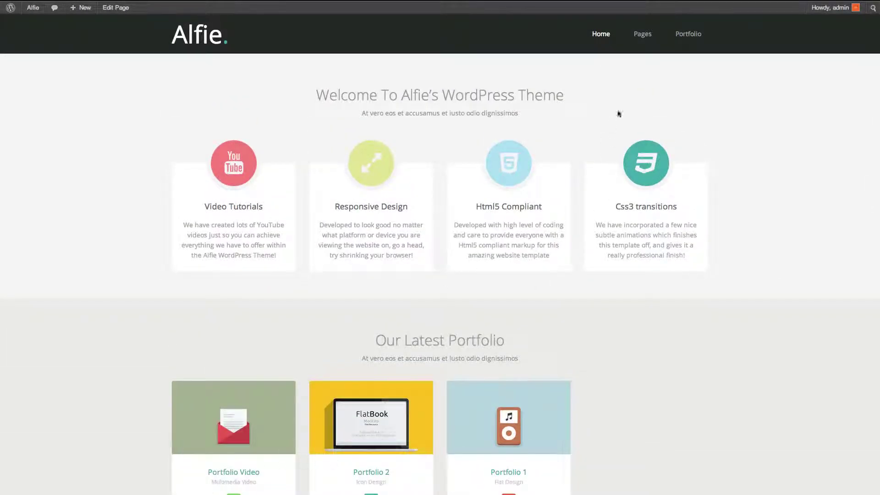
pyautogui.click(683, 34)
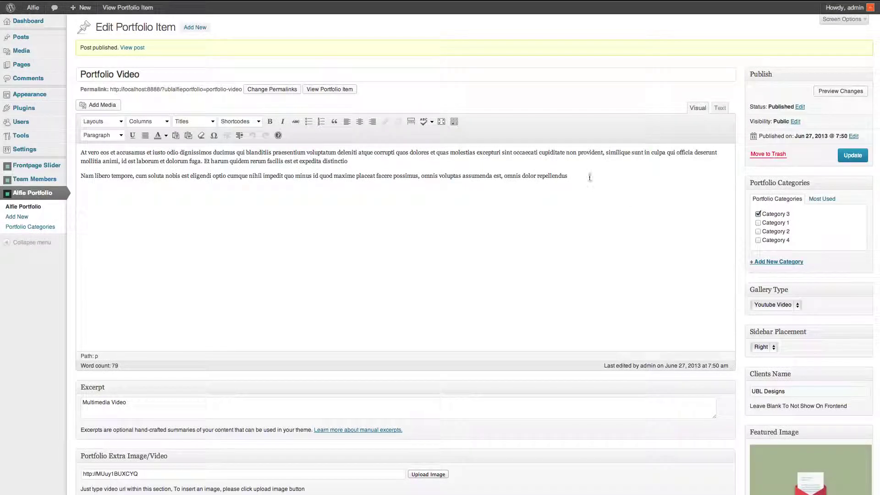
# Create 'Portfolio Item Vimeo' with excerpt 'Vimeo Video' and the copied body text
pyautogui.hotkey('ctrl', 'a')
pyautogui.press('super+c')
pyautogui.moveTo(26, 150)
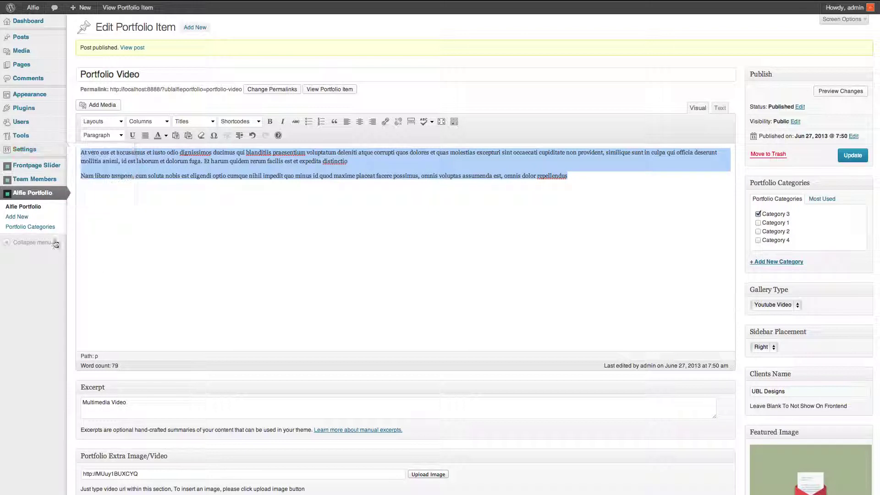
pyautogui.click(20, 217)
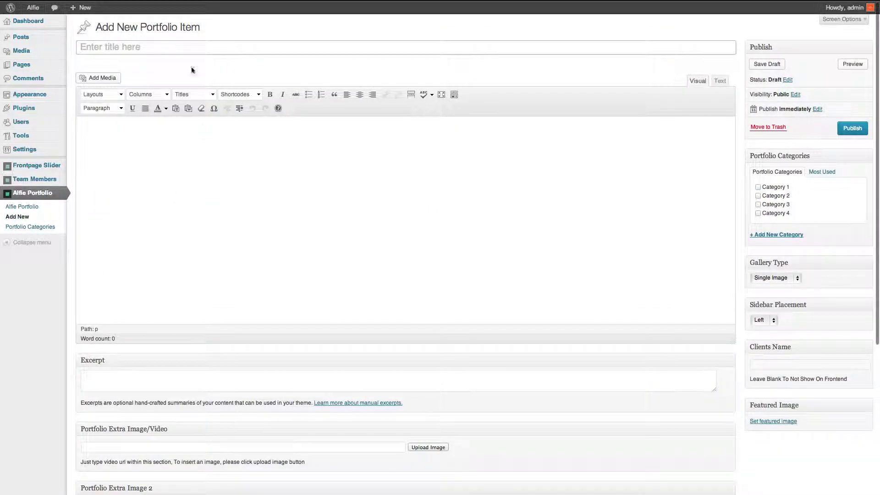
pyautogui.click(183, 54)
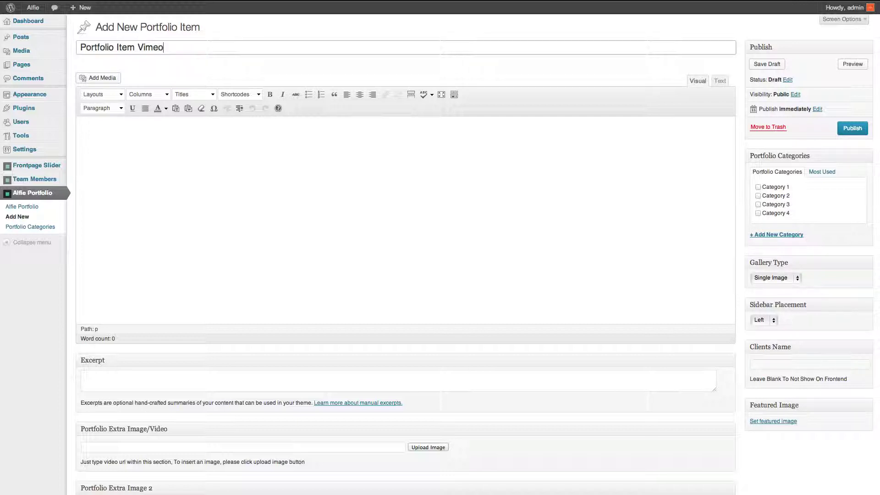
pyautogui.click(170, 370)
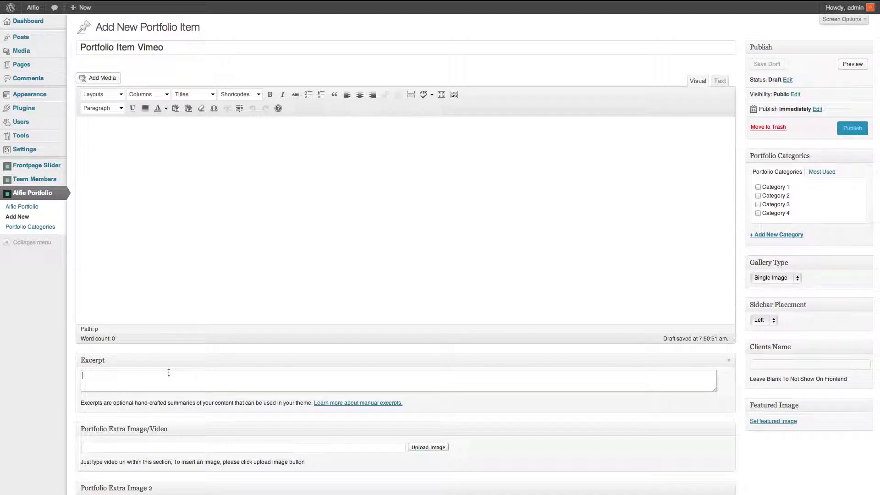
pyautogui.write('Vimeo Video')
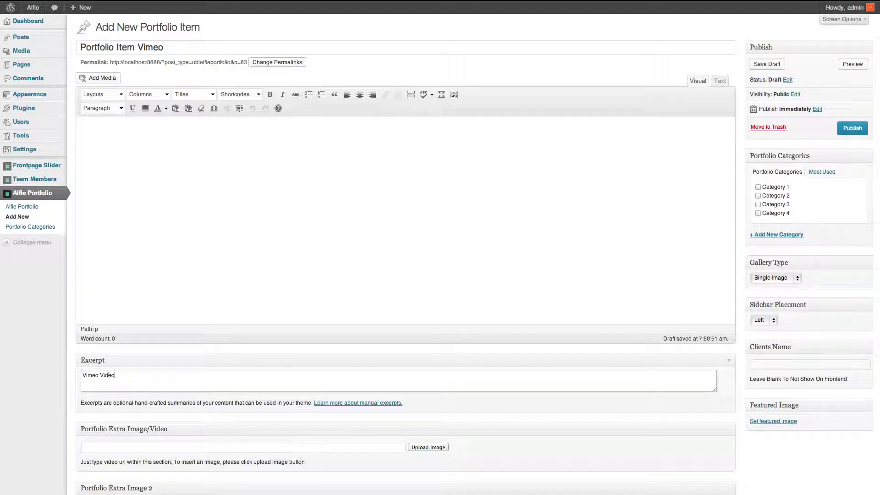
pyautogui.click(213, 295)
pyautogui.press('super+v')
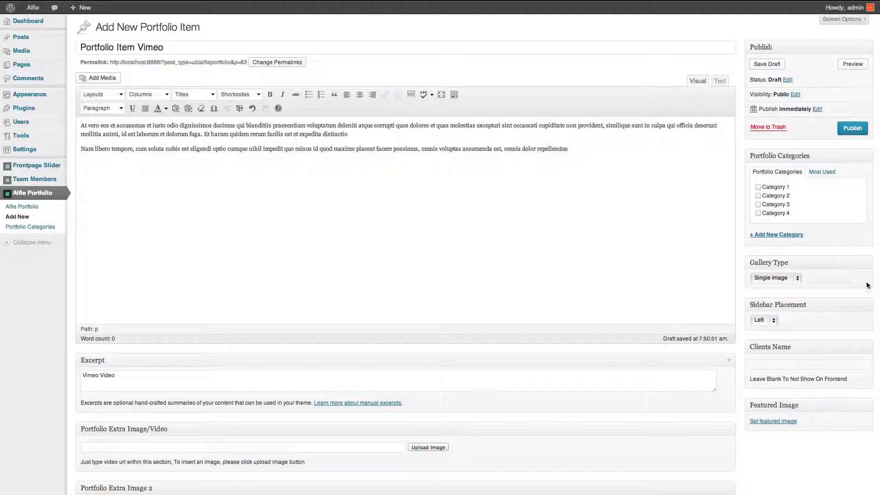
# Set the gallery type to Vimeo Video and the client to UBL Designs
pyautogui.click(785, 277)
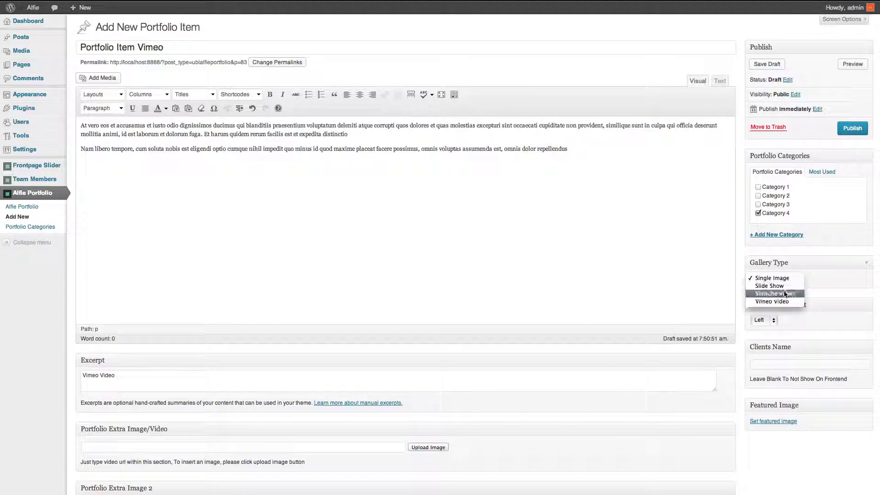
pyautogui.click(776, 302)
pyautogui.click(774, 363)
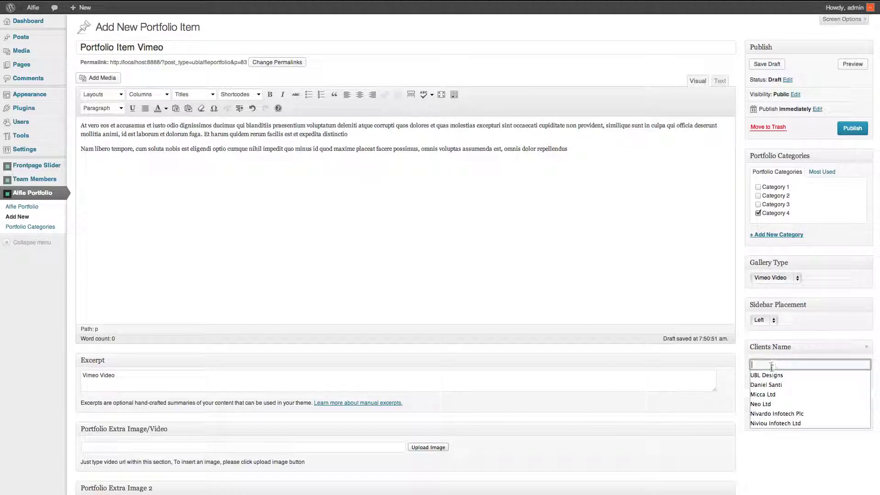
pyautogui.click(772, 377)
pyautogui.click(775, 422)
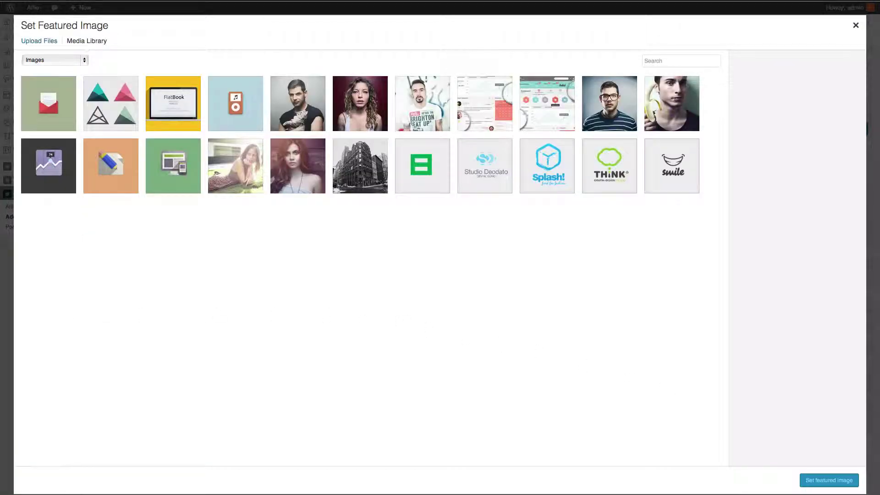
# Upload the triangles image and set it as the Vimeo item's featured image
pyautogui.moveTo(13, 314); pyautogui.dragTo(344, 332)
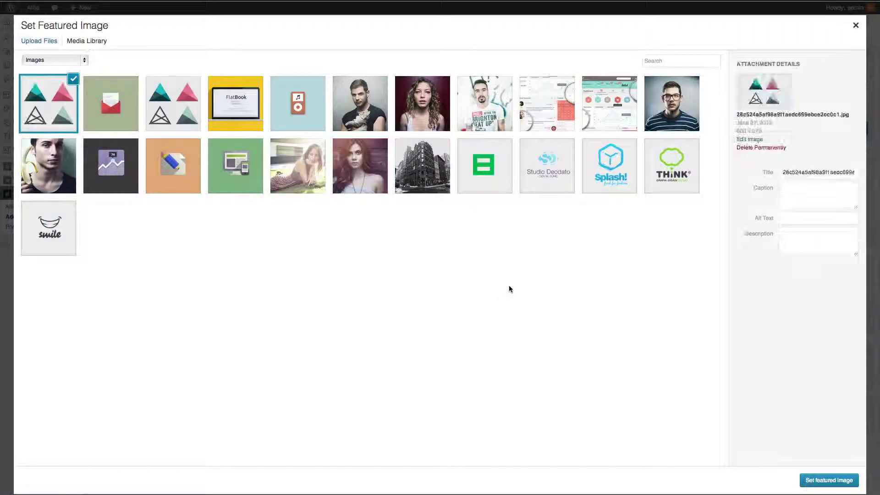
pyautogui.click(833, 483)
pyautogui.scroll(-3, 530, 378)
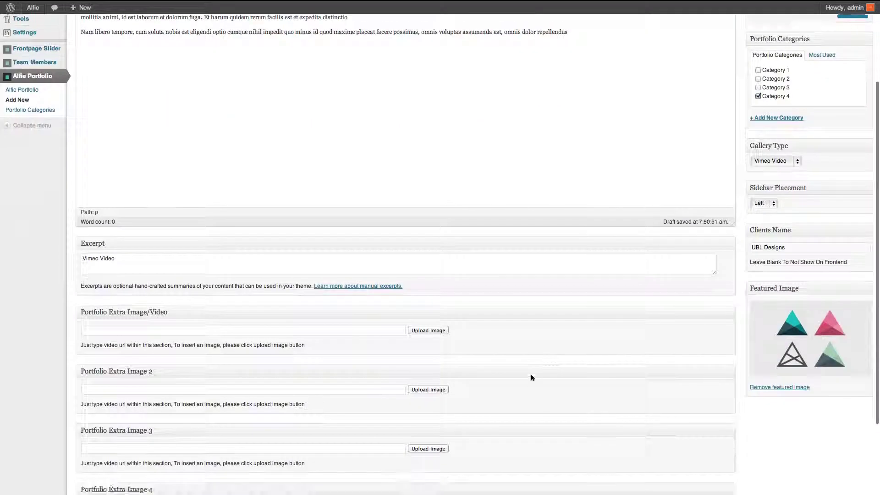
pyautogui.scroll(3, 531, 377)
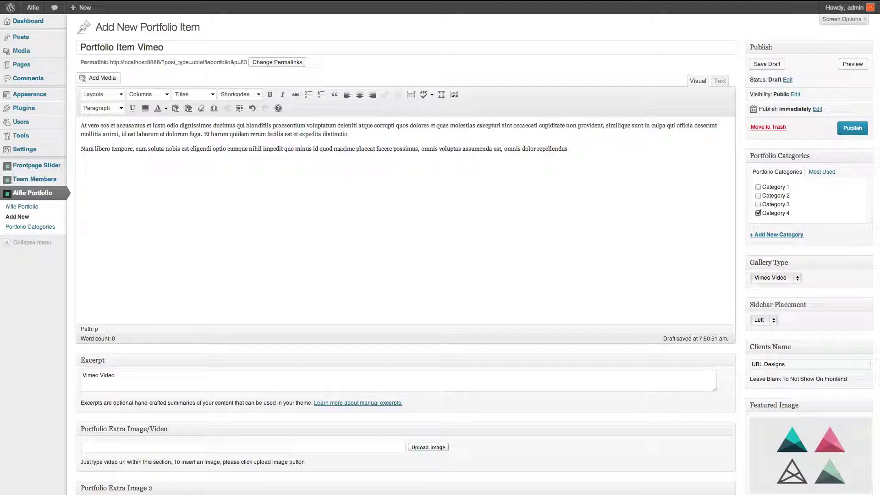
# Search for 'vimeo' in a new tab and go to Vimeo's groups page
pyautogui.press('super+t')
pyautogui.write('vimeo.com')
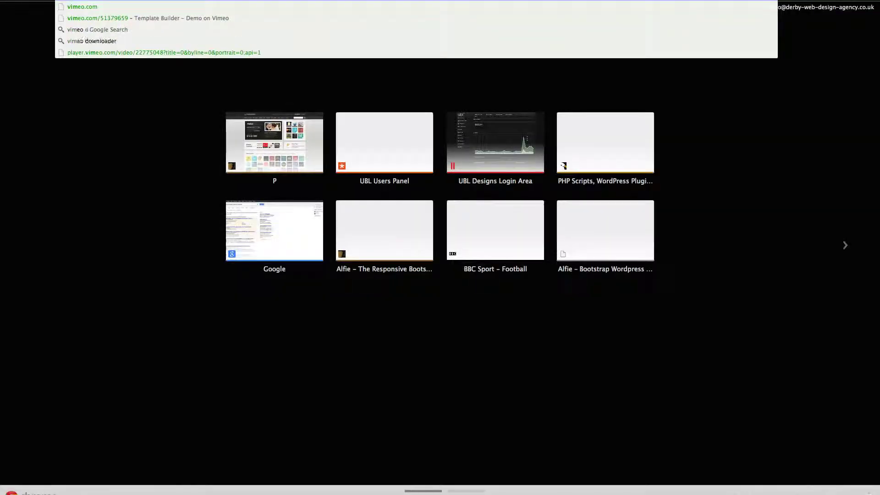
pyautogui.click(86, 29)
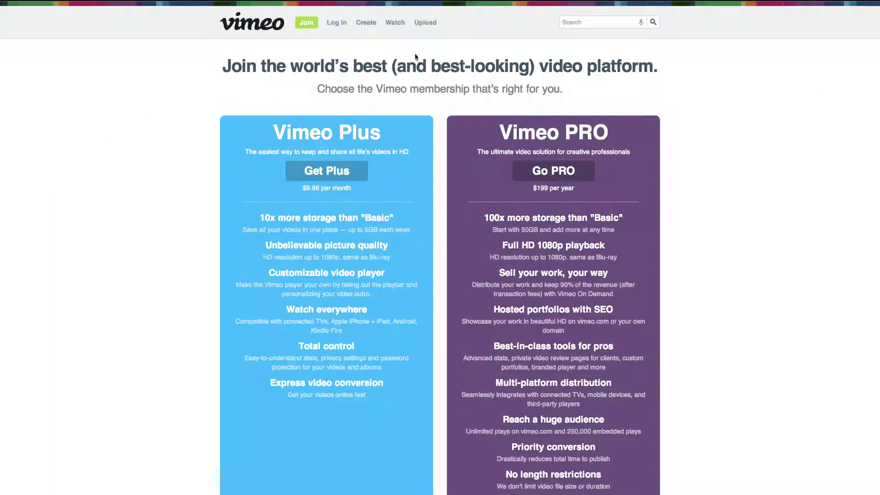
pyautogui.moveTo(394, 23)
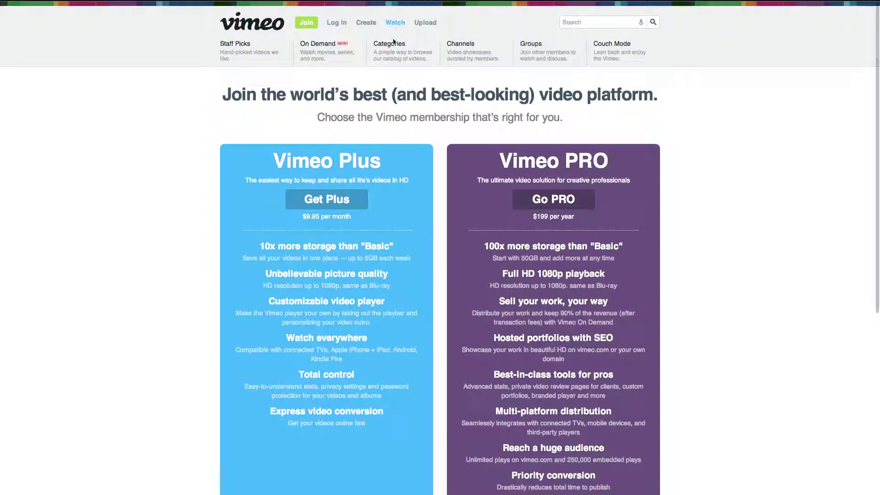
pyautogui.click(531, 44)
# Open the Dance Collective_ N(own)ow_ D-day.2 video via Creative Commons Attribution Share Alike videos
pyautogui.scroll(-10, 673, 338)
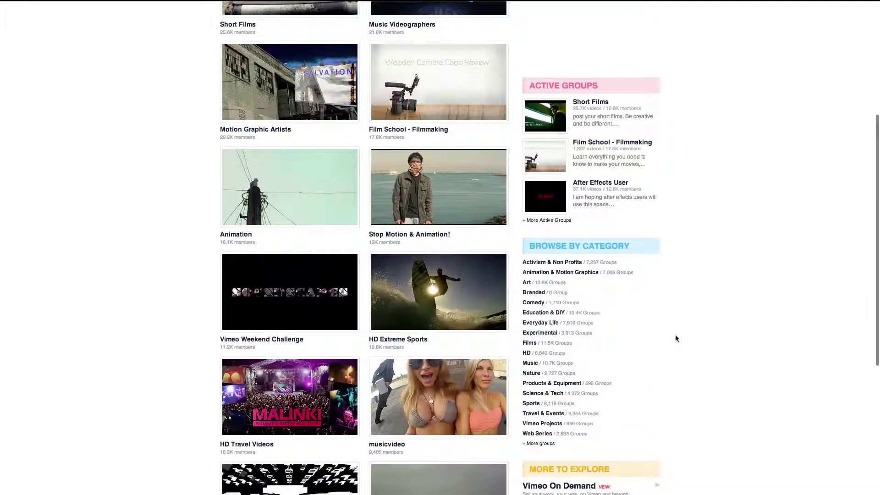
pyautogui.scroll(-1, 665, 337)
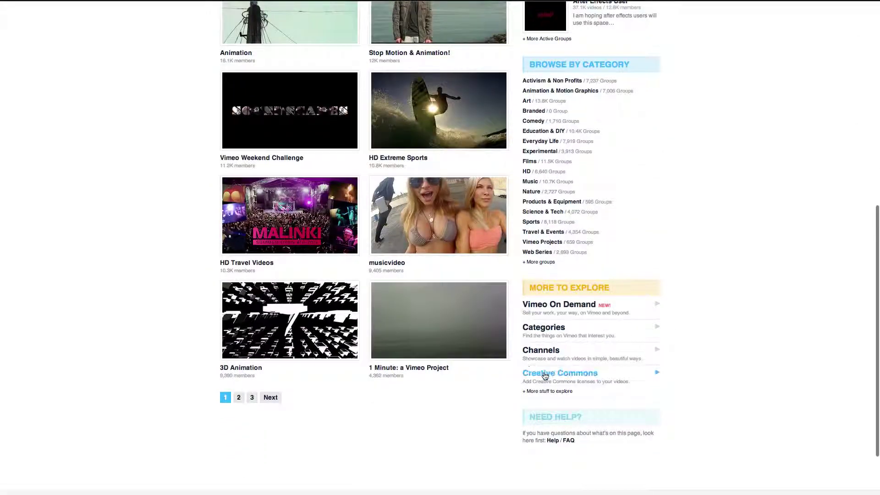
pyautogui.click(545, 374)
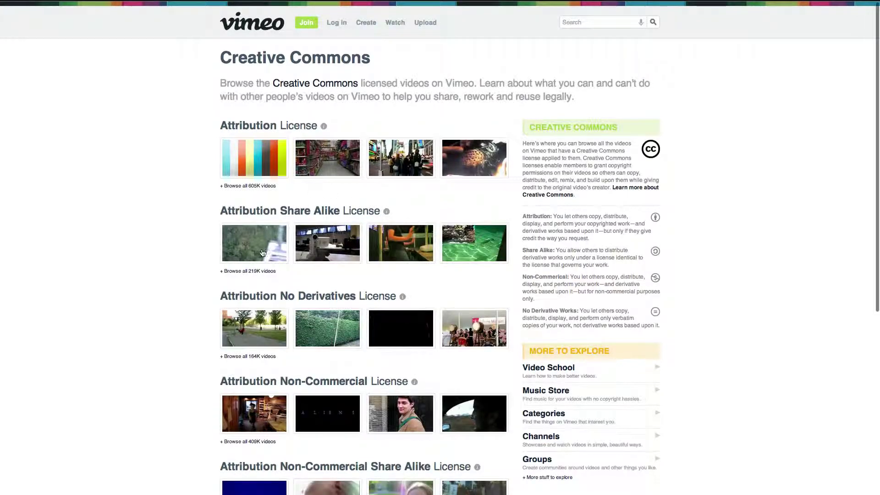
pyautogui.click(475, 243)
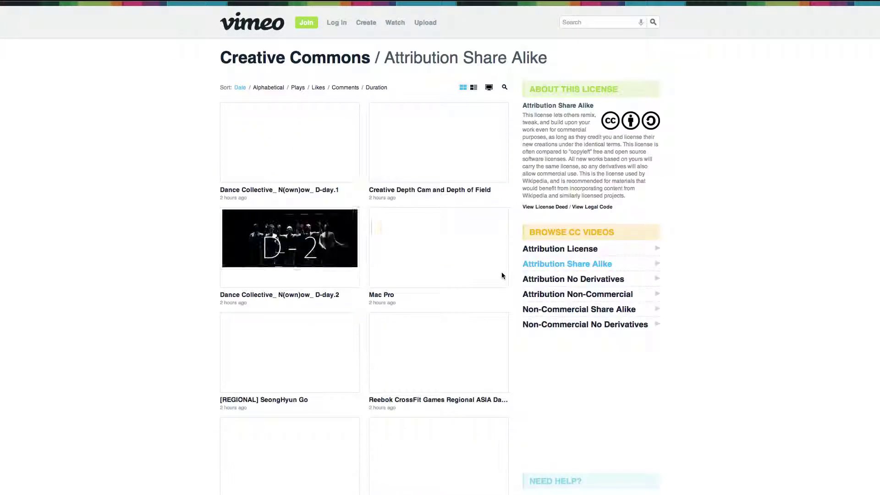
pyautogui.click(289, 248)
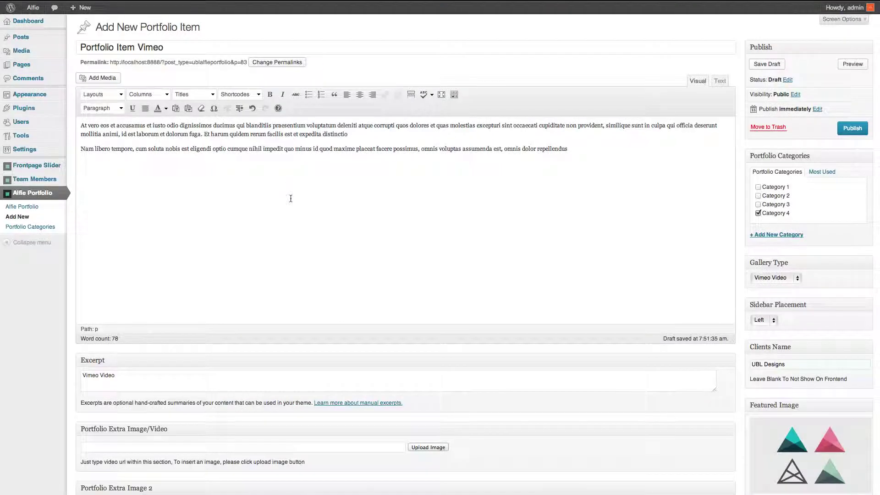
# Set Portfolio Item Vimeo's extra image/video field to just 69217856 and publish the item
pyautogui.scroll(-3, 290, 199)
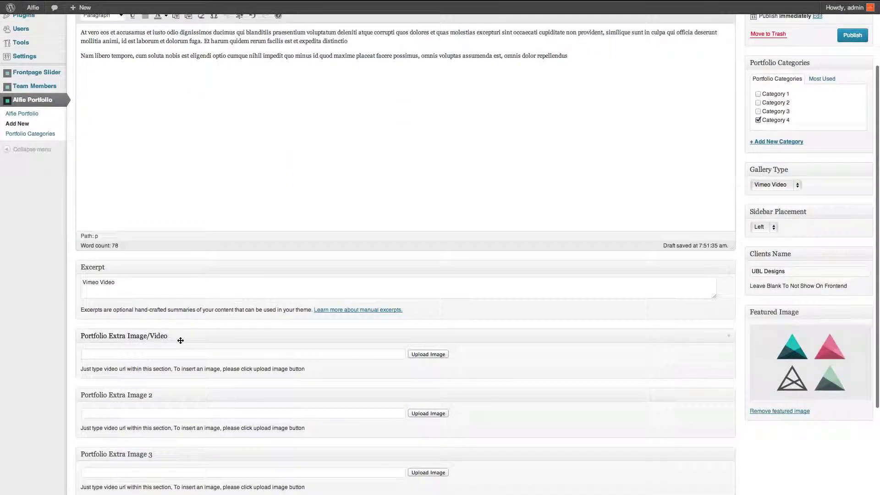
pyautogui.click(158, 354)
pyautogui.write('http://vimeo.com/69217856')
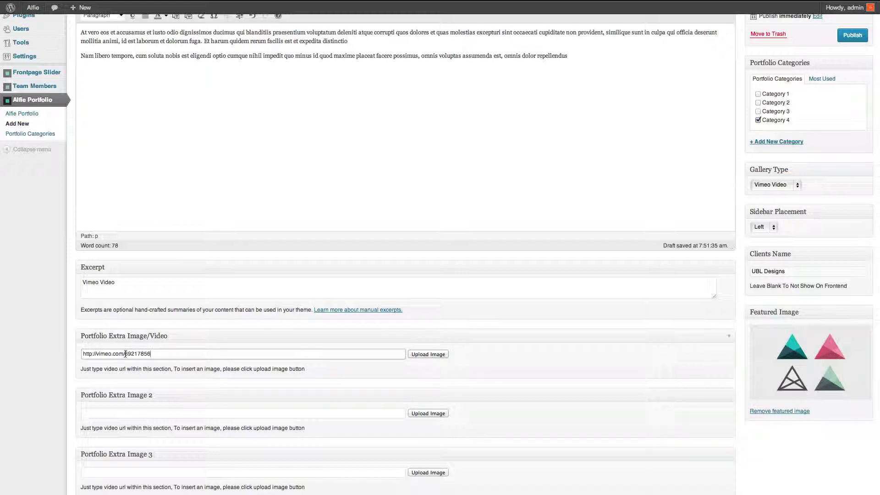
pyautogui.moveTo(126, 353); pyautogui.dragTo(64, 348)
pyautogui.press('BackSpace')
pyautogui.scroll(5, 815, 236)
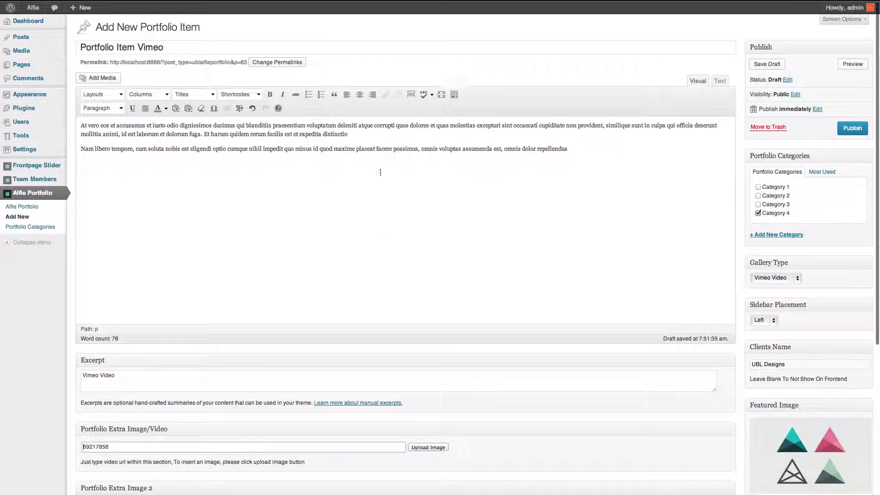
pyautogui.click(853, 129)
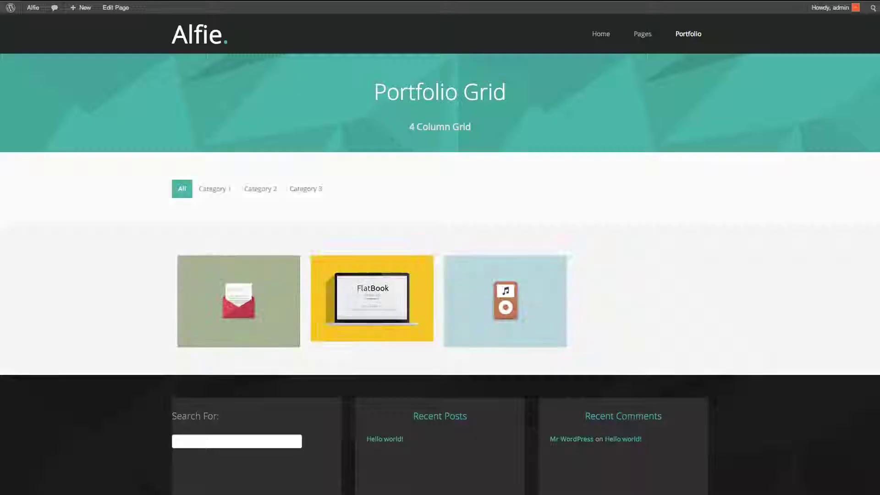
# Reload the Portfolio Grid, then confirm Portfolio Item Vimeo appears under Our Latest Portfolio on the home page
pyautogui.press('super+r')
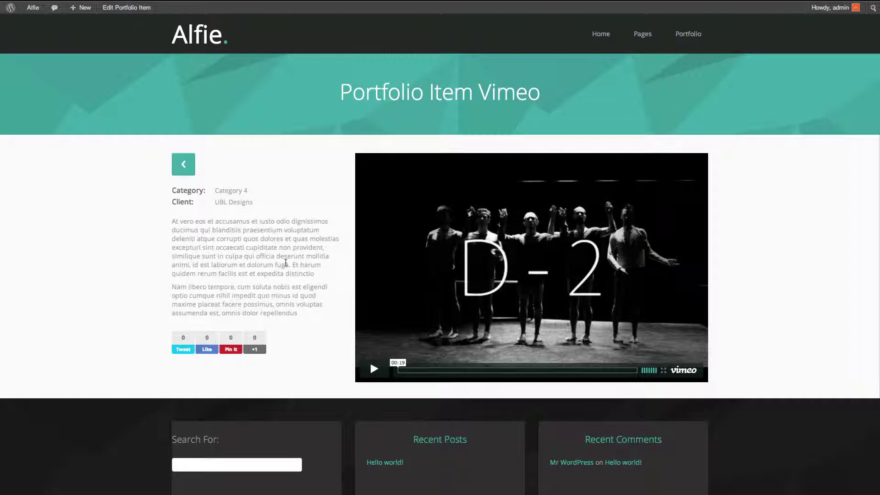
pyautogui.click(202, 36)
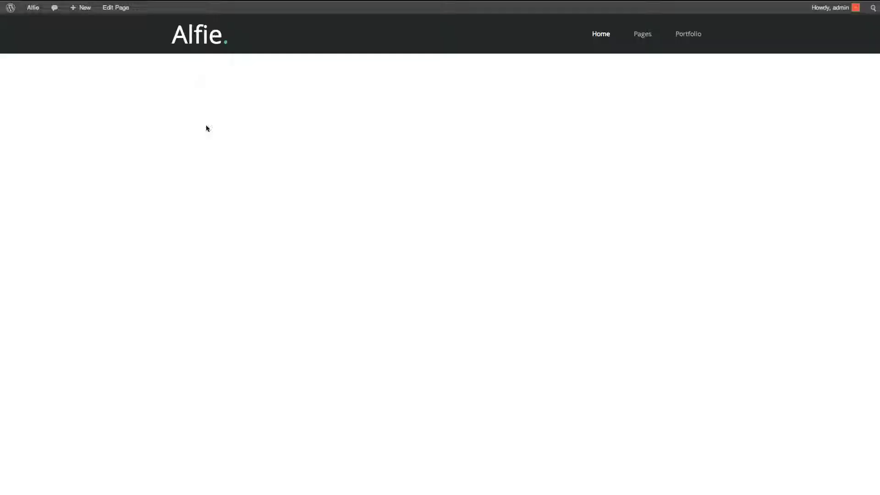
pyautogui.scroll(-4, 206, 131)
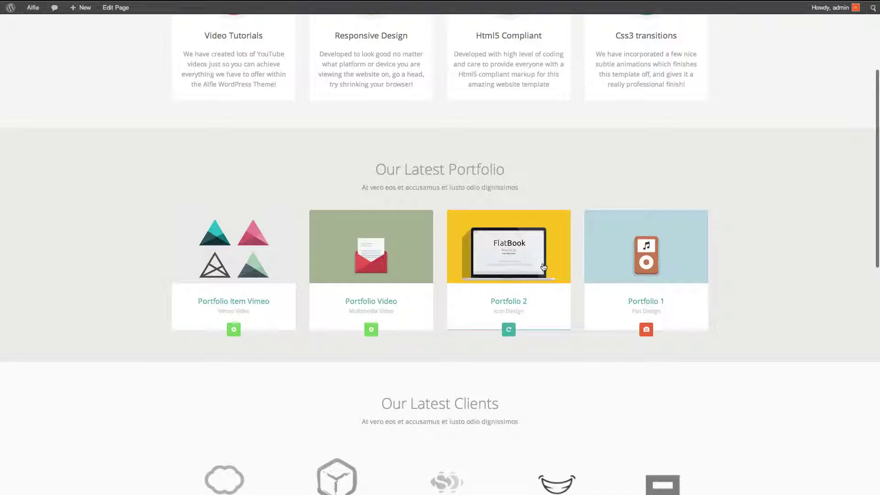
pyautogui.scroll(2, 544, 267)
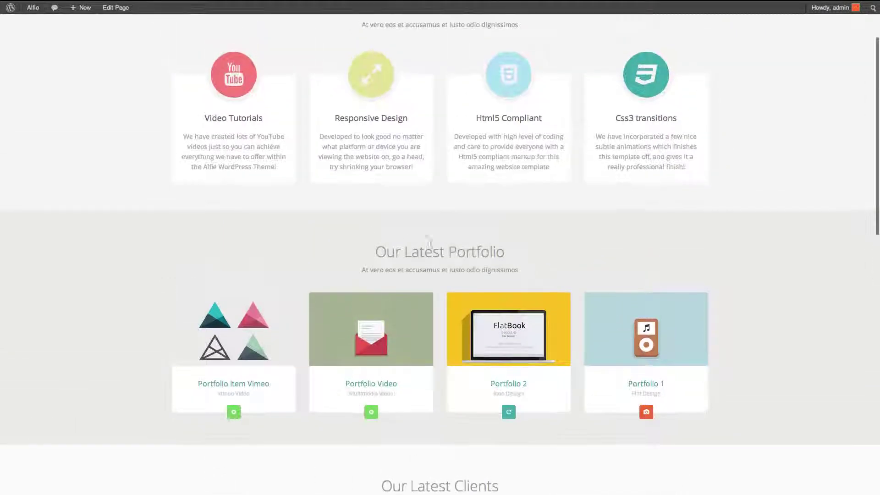
pyautogui.scroll(3, 362, 235)
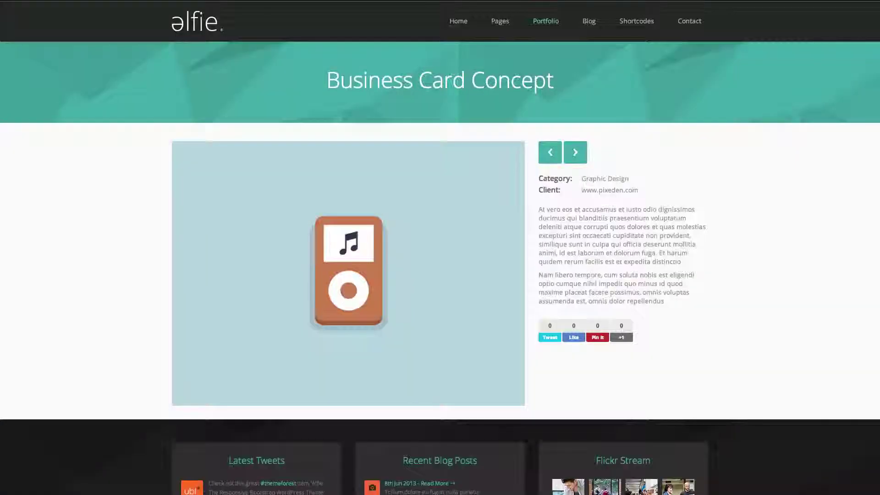
pyautogui.moveTo(576, 19)
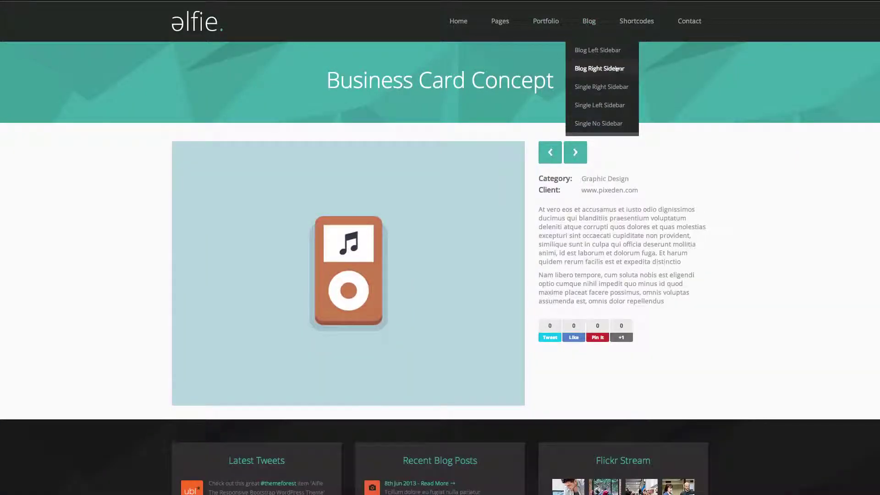
# View the blog first with a left sidebar, then with a right sidebar
pyautogui.click(600, 51)
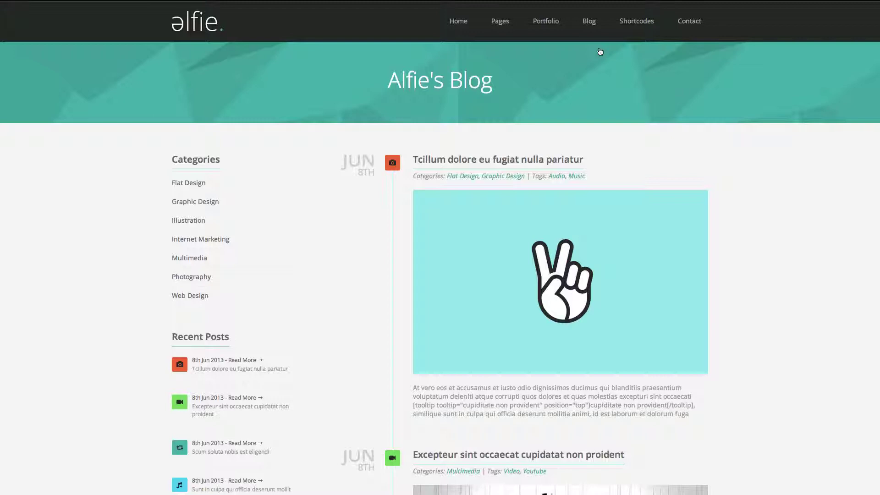
pyautogui.moveTo(601, 41)
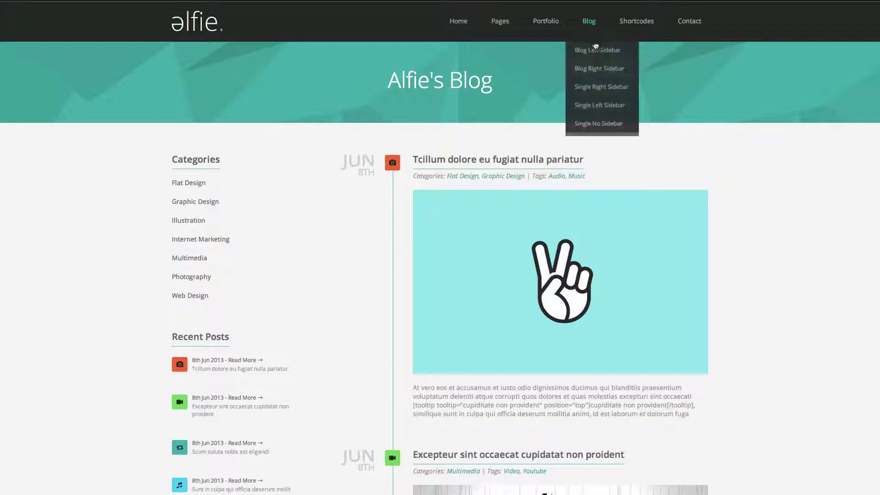
pyautogui.click(592, 69)
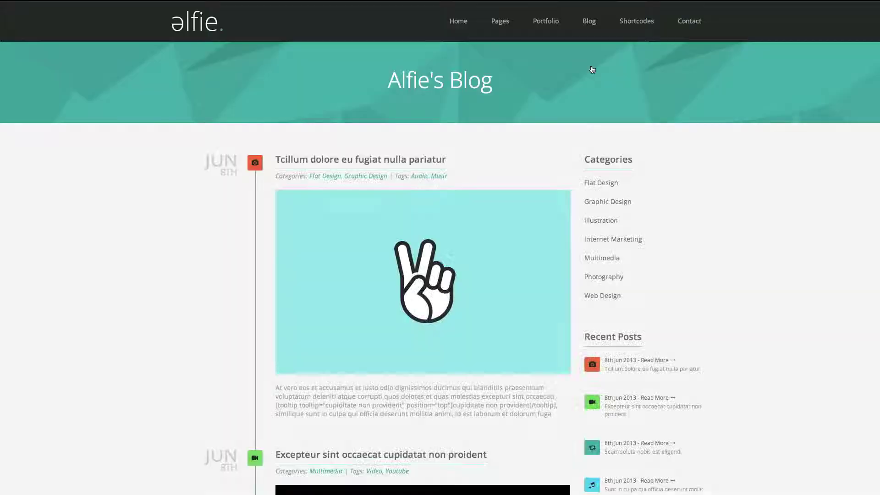
# Preview the single-post layouts with right sidebar, left sidebar and no sidebar
pyautogui.moveTo(592, 30)
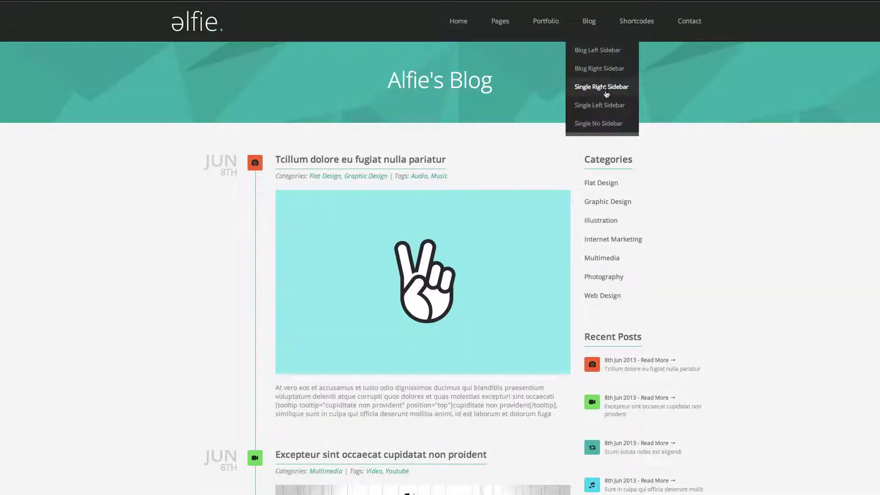
pyautogui.click(607, 94)
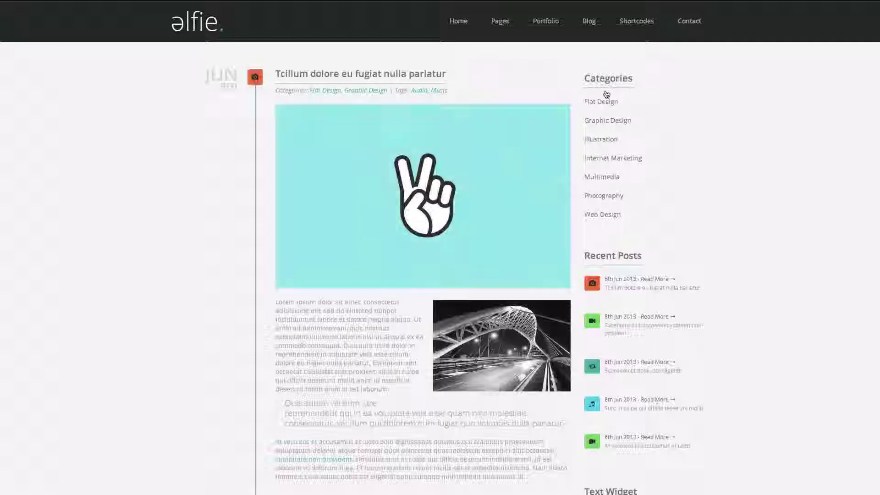
pyautogui.moveTo(596, 25)
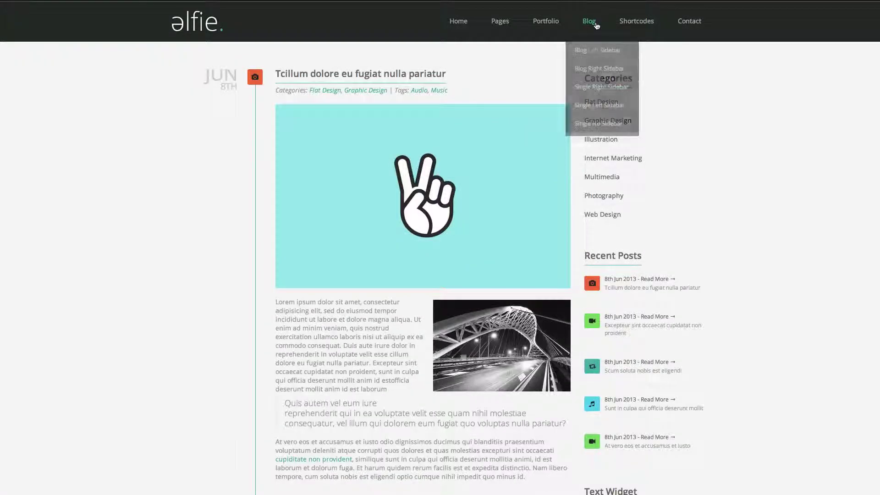
pyautogui.click(590, 103)
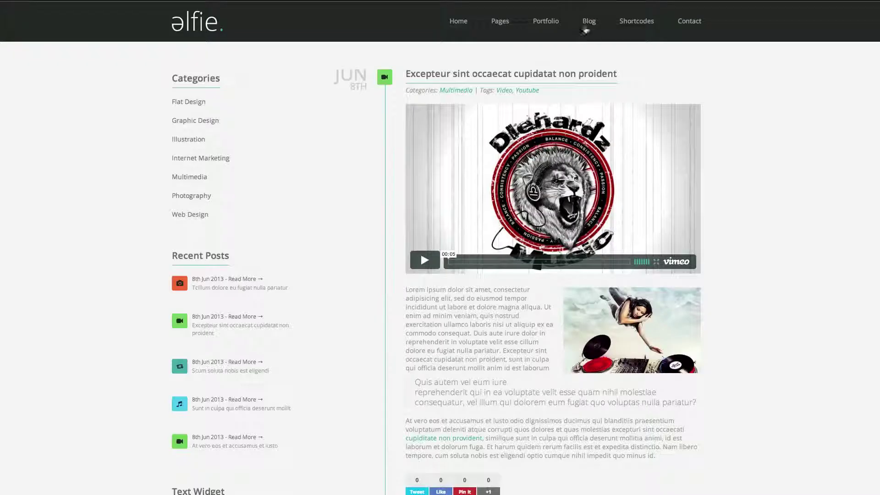
pyautogui.moveTo(589, 28)
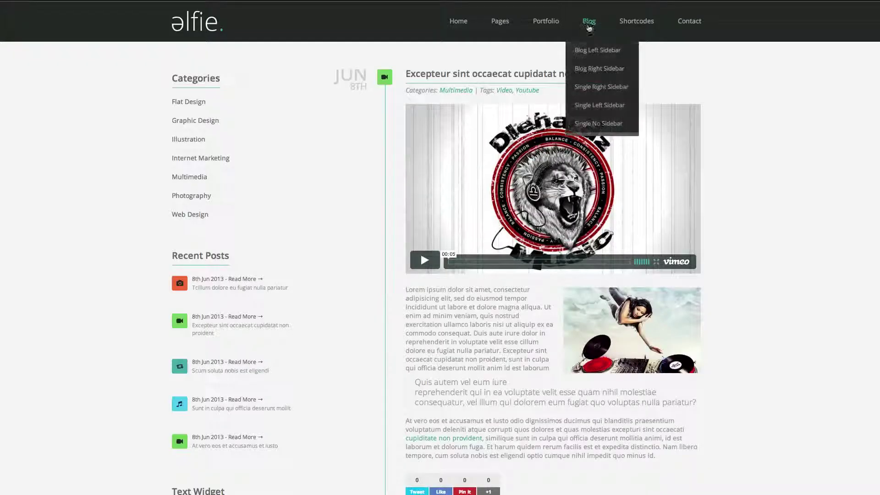
pyautogui.click(598, 122)
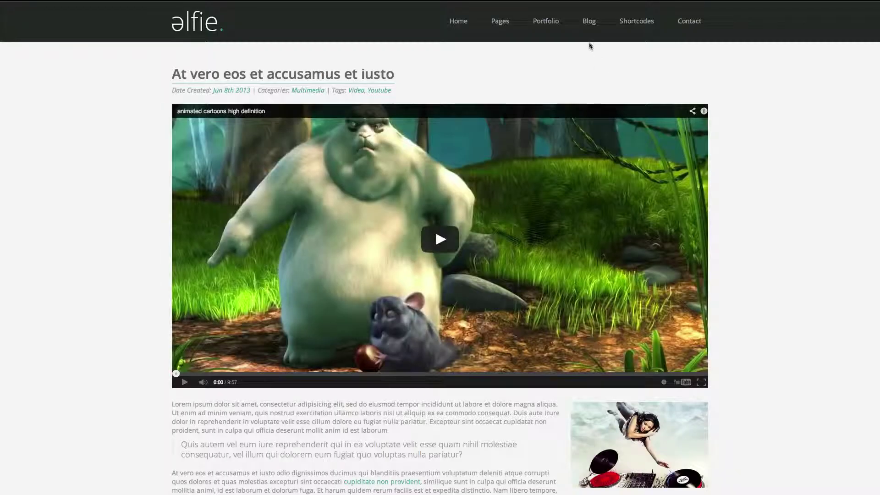
# Return to Blog Left Sidebar and scroll through its timeline posts
pyautogui.moveTo(589, 25)
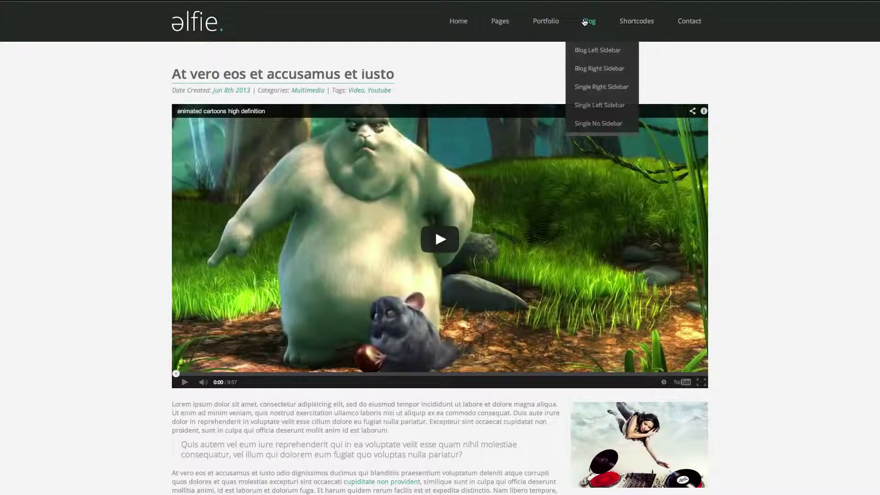
pyautogui.click(593, 58)
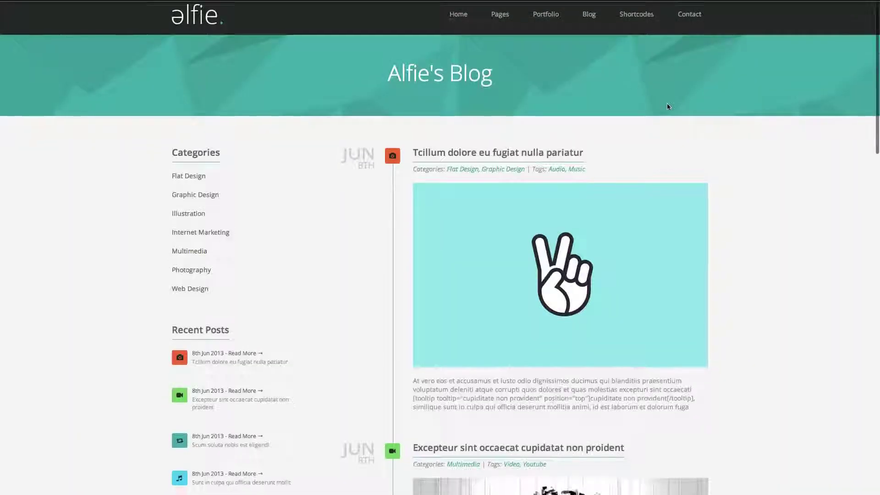
pyautogui.scroll(-9, 667, 106)
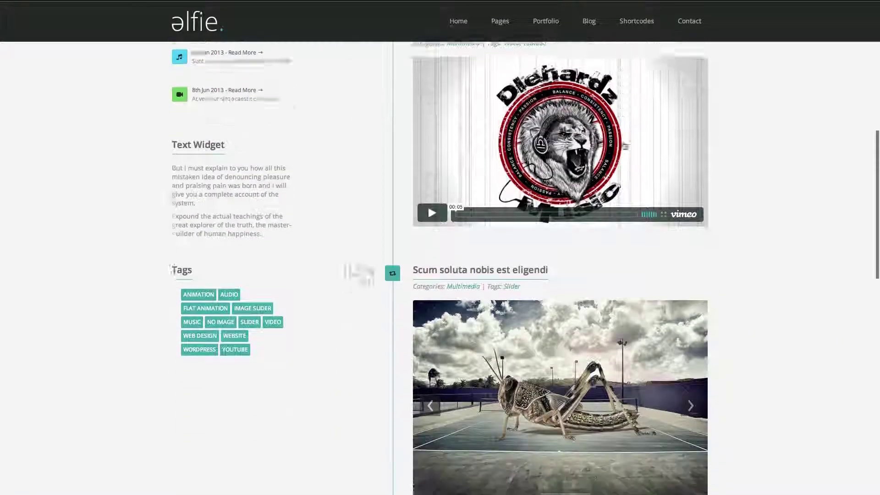
pyautogui.scroll(-8, 595, 252)
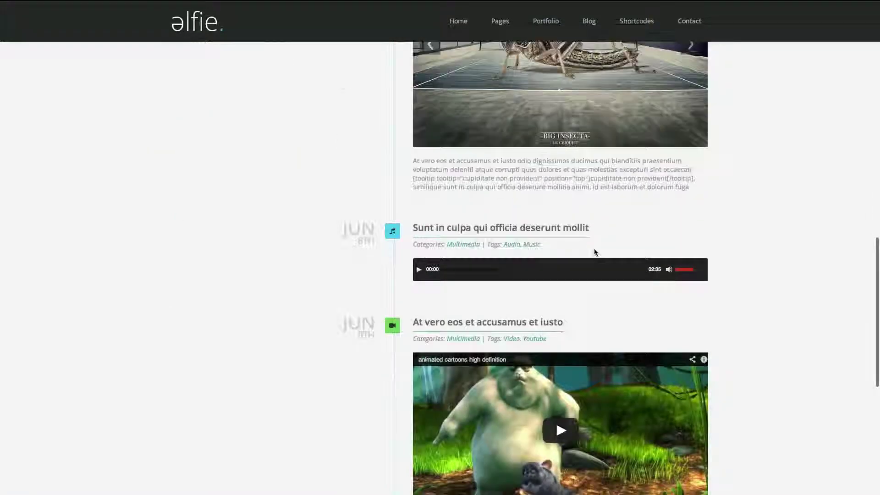
pyautogui.scroll(-4, 594, 252)
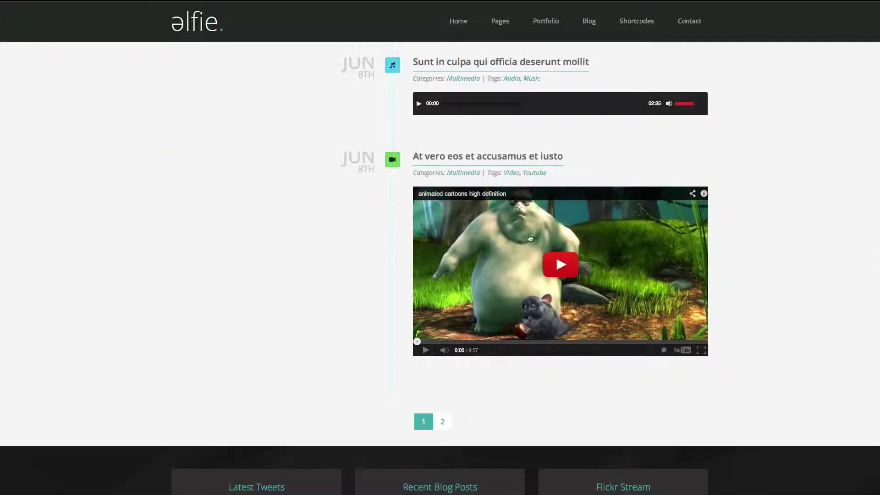
pyautogui.scroll(20, 312, 194)
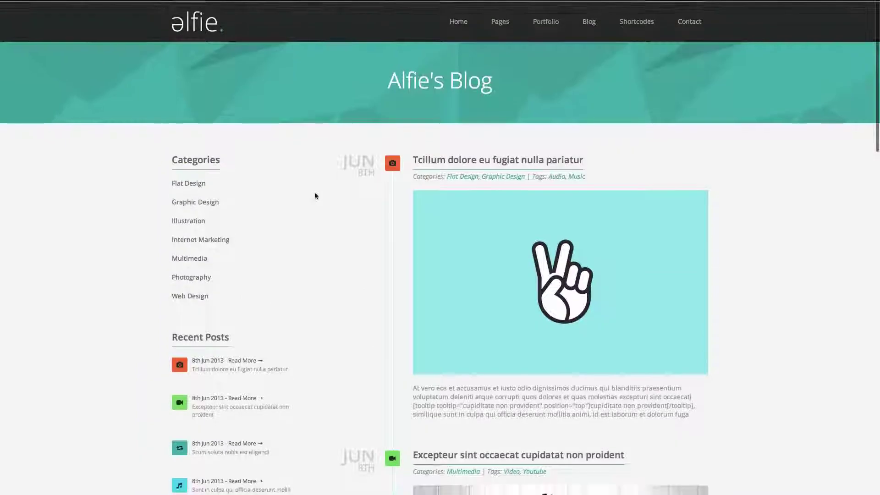